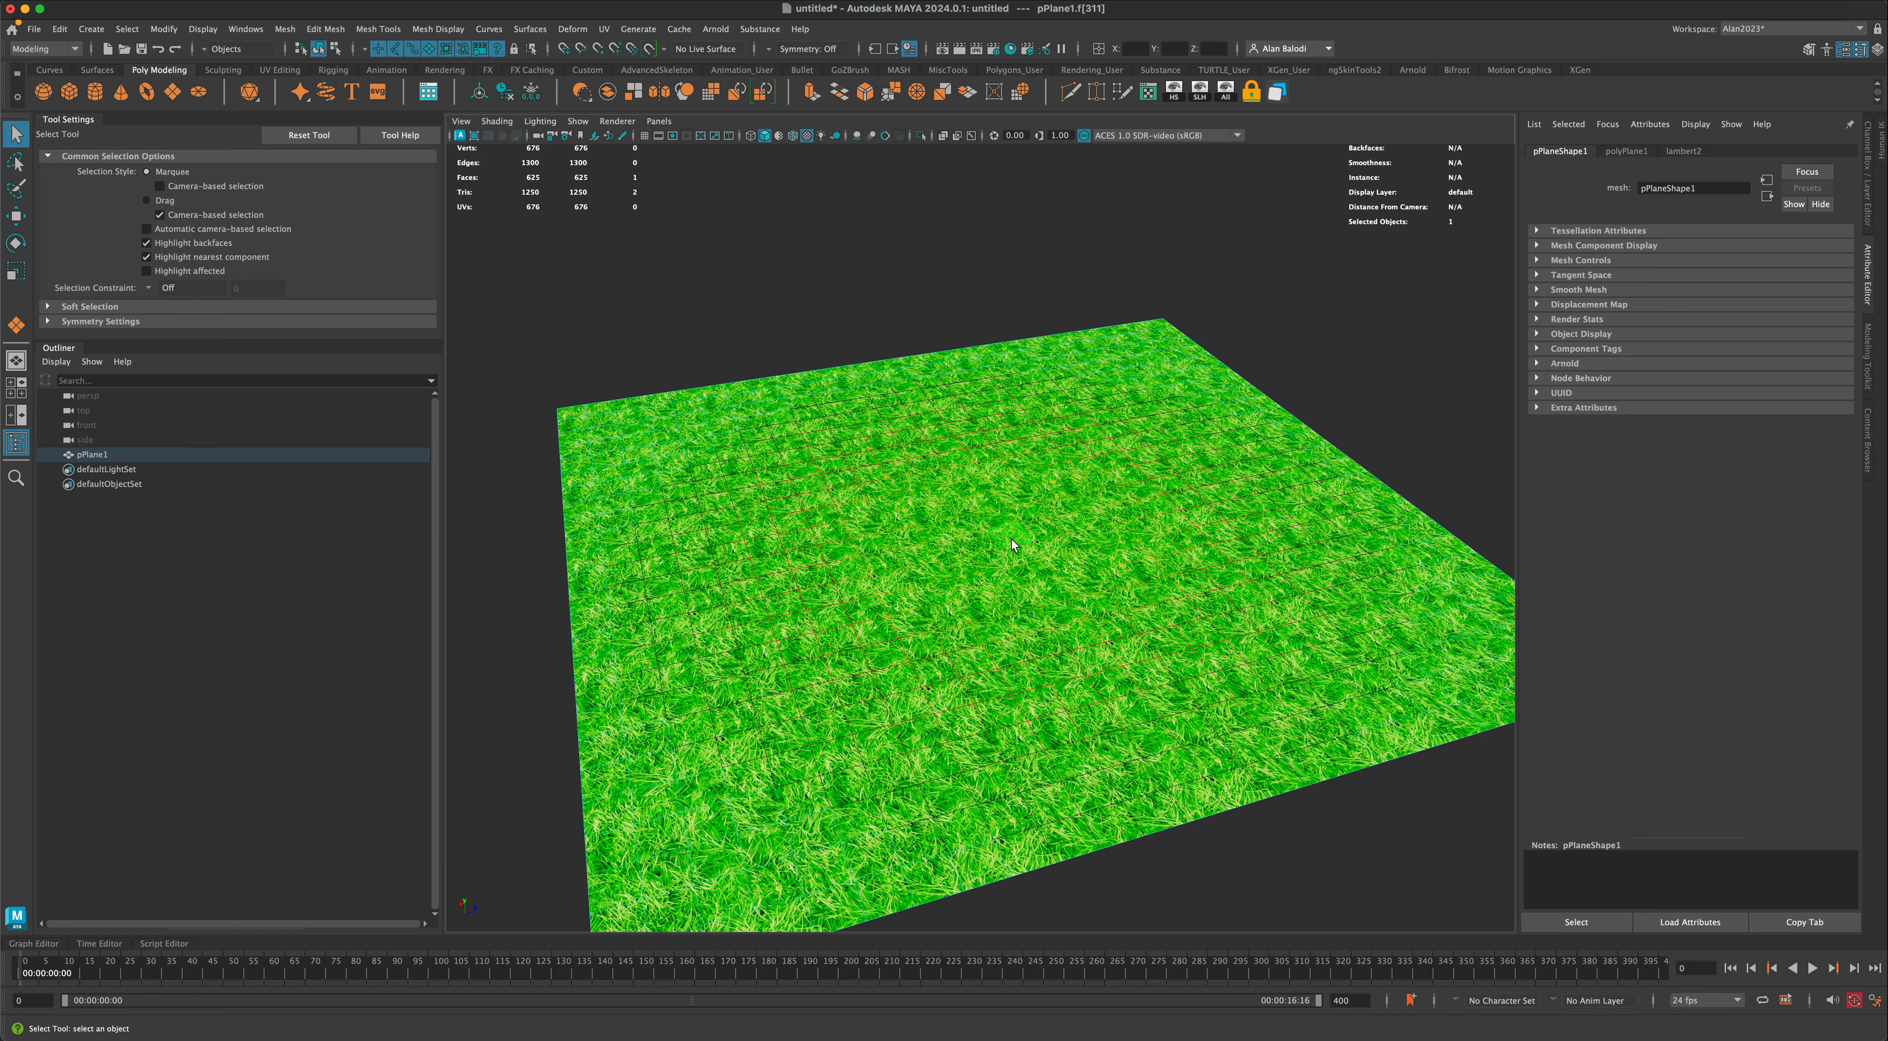
Enlarge the soft-selection falloff and raise the plane's central face into a broad hill
key("b")
left_click_drag(1012, 543, 802, 515)
key("w")
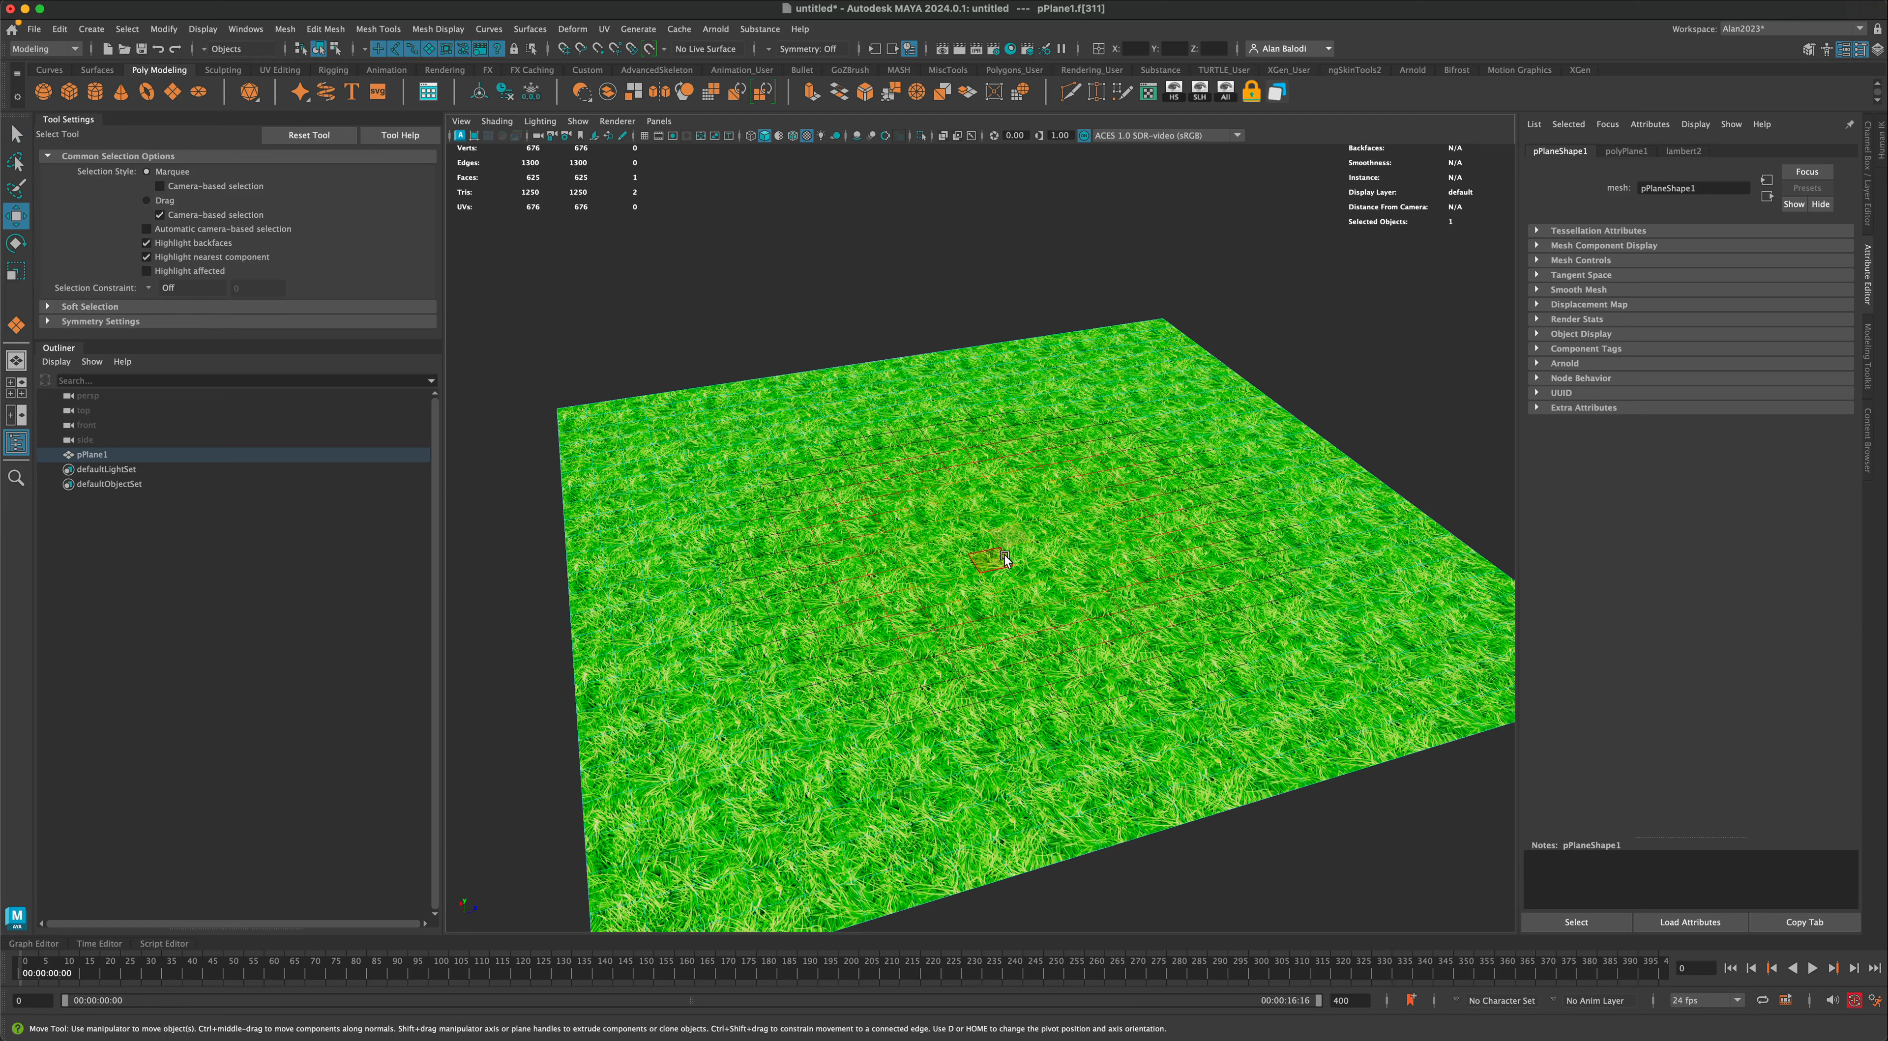
left_click_drag(1010, 505, 1012, 402)
Raise two more soft-selected hills near the plane's far-left and far-right corners, then return to object mode and deselect the plane
left_click(704, 458)
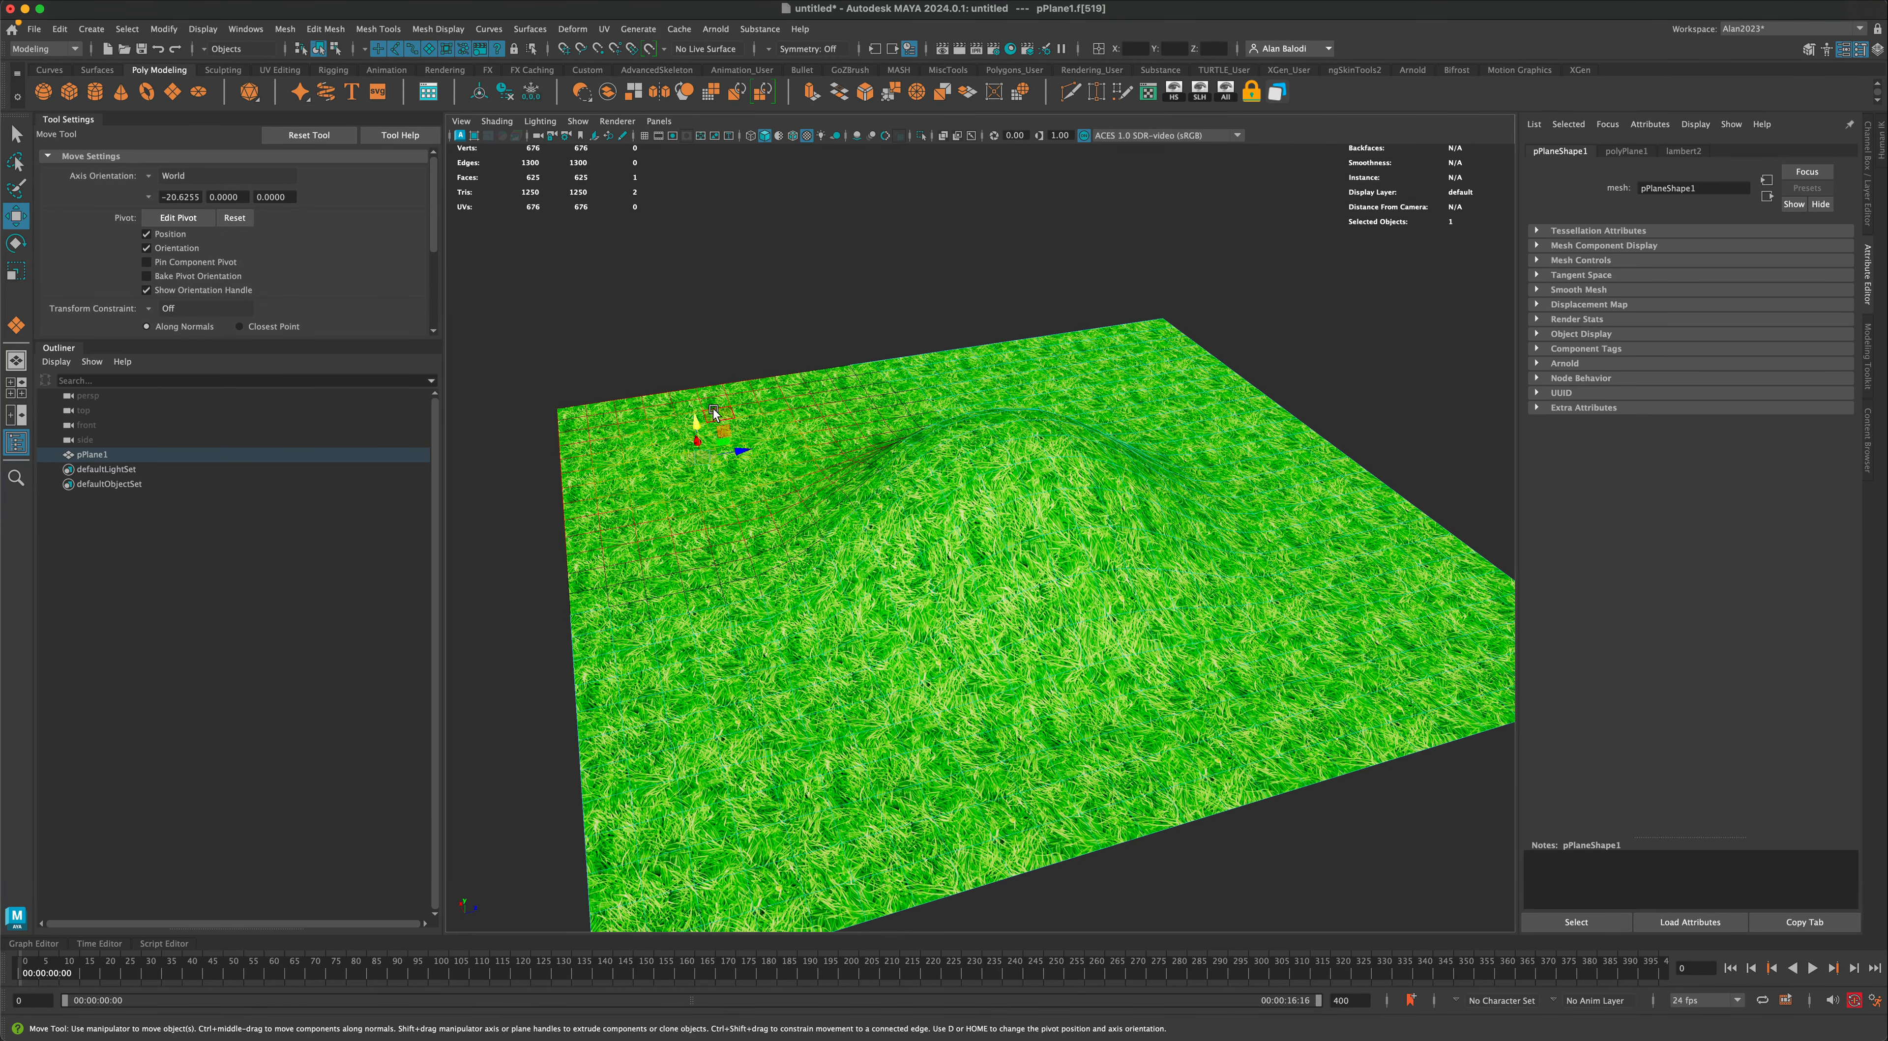
left_click_drag(692, 420, 687, 367)
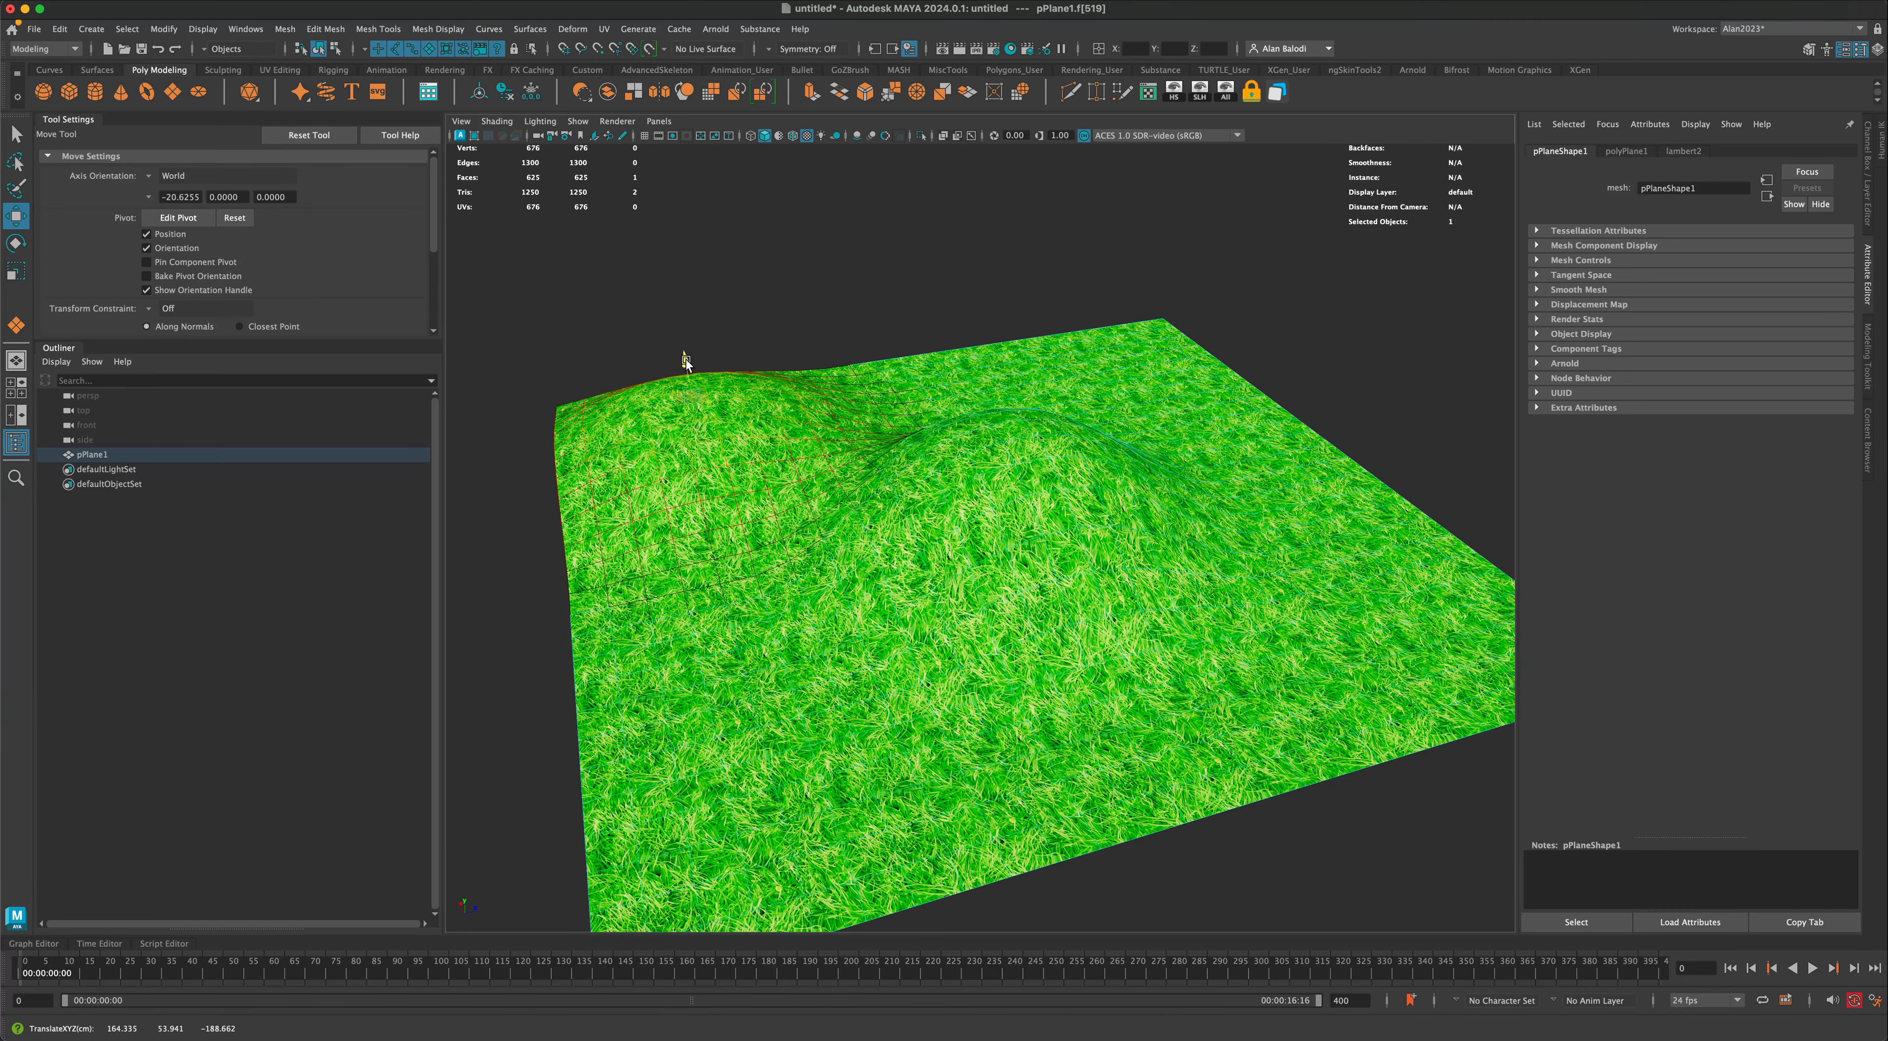
left_click(1261, 403)
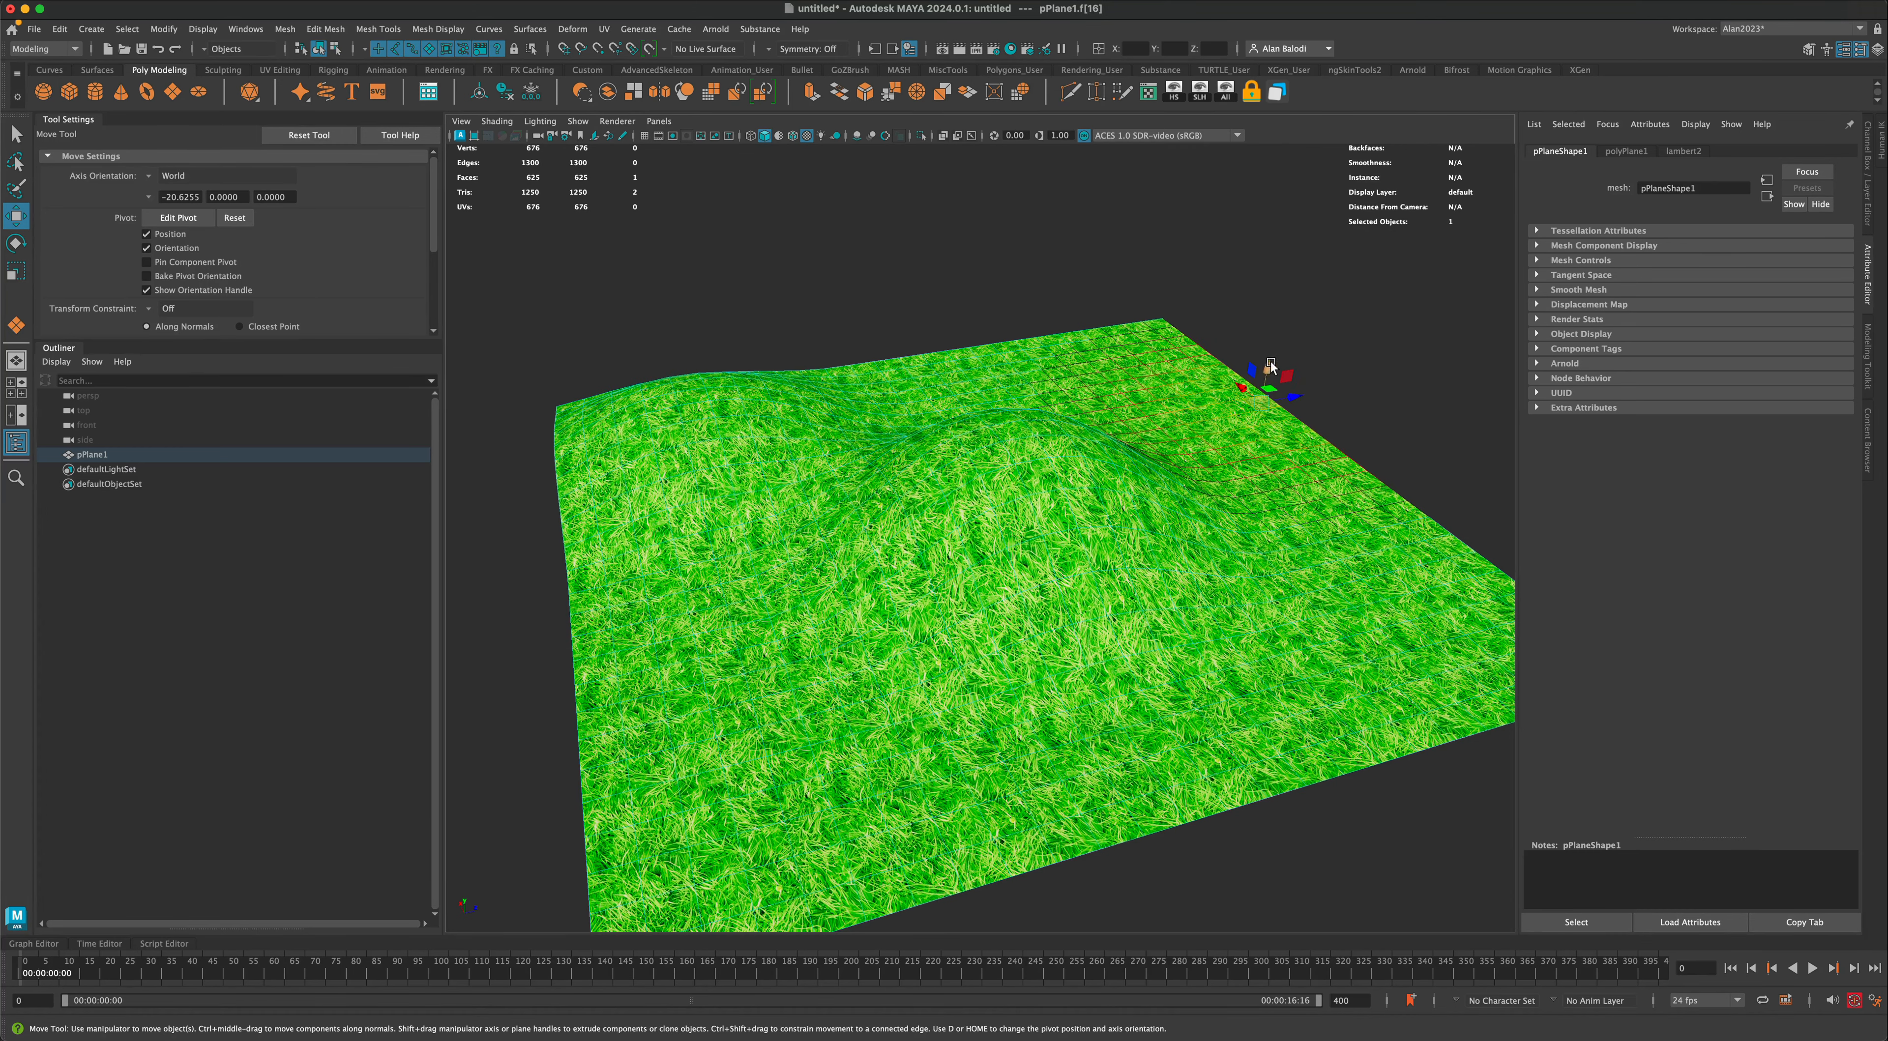
left_click_drag(1268, 363, 1273, 301)
left_click_drag(1197, 412, 1244, 439, "alt")
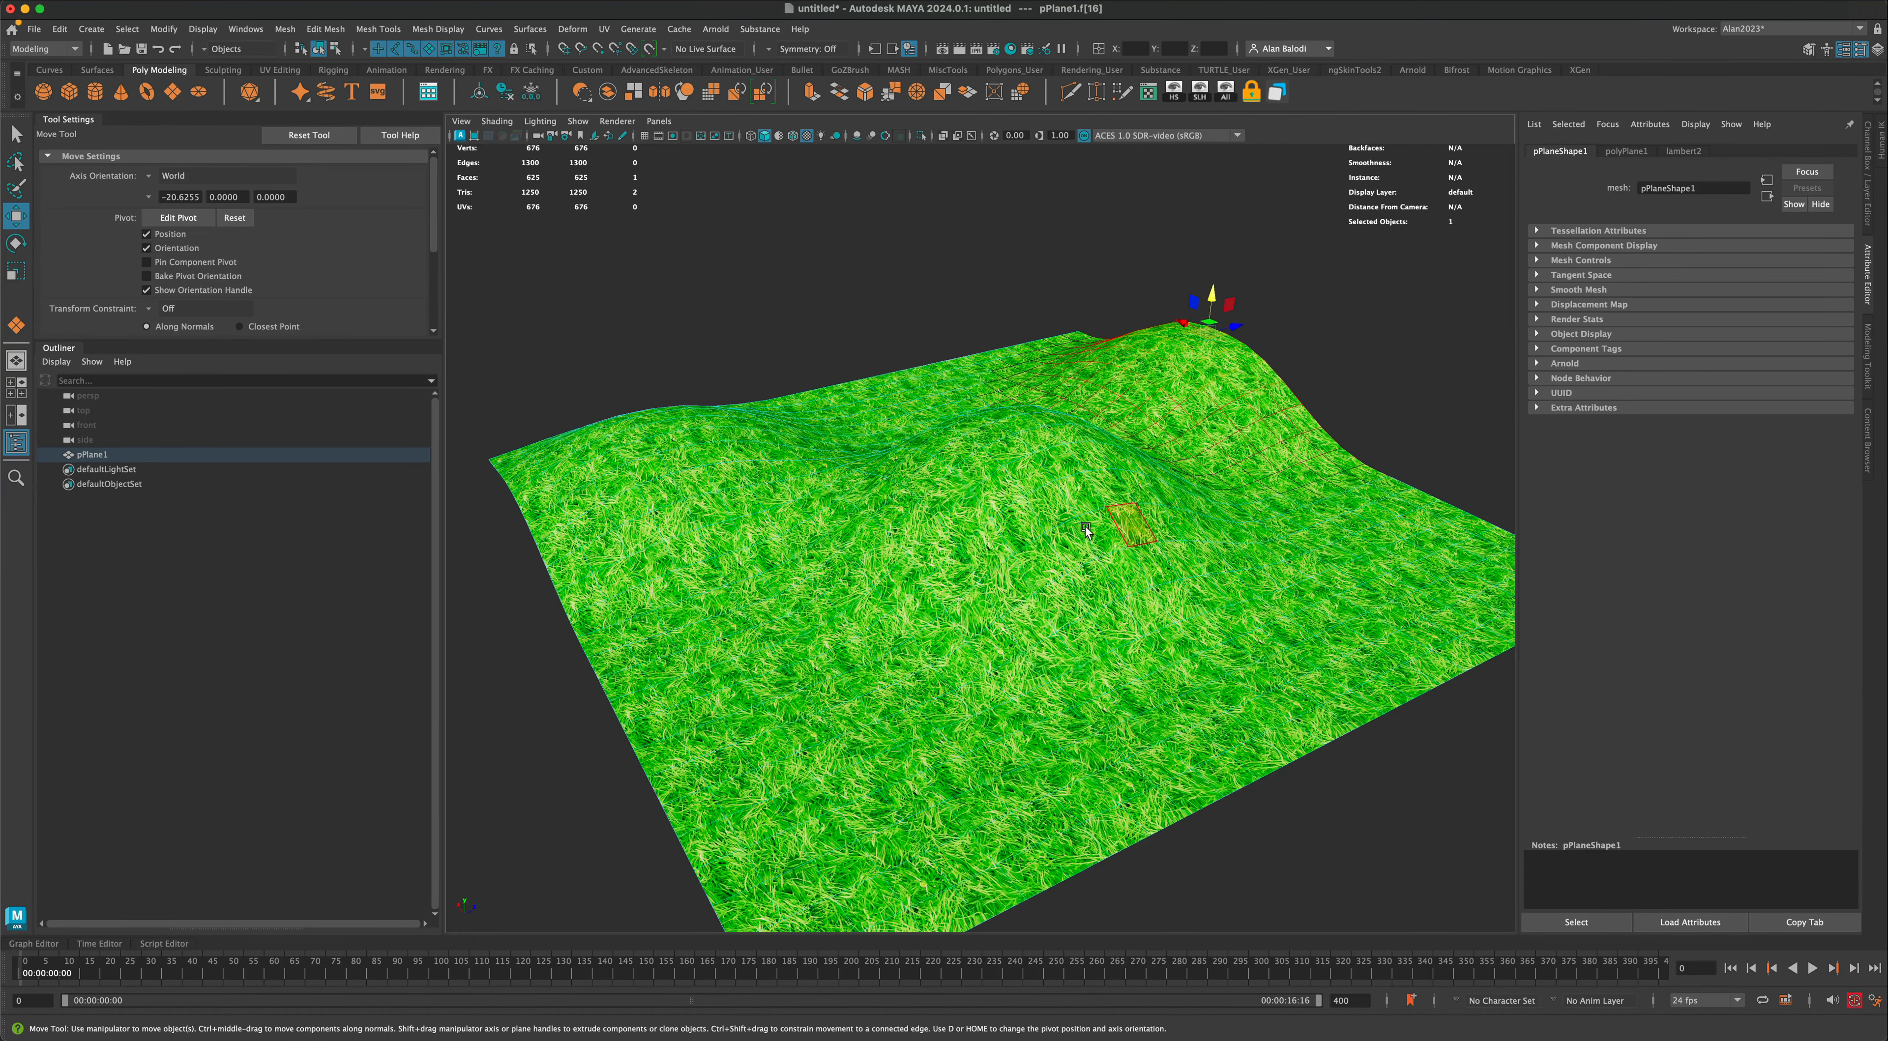
right_click_drag(1084, 527, 1145, 506)
left_click(1355, 371)
left_click_drag(1356, 377, 1155, 659, "alt")
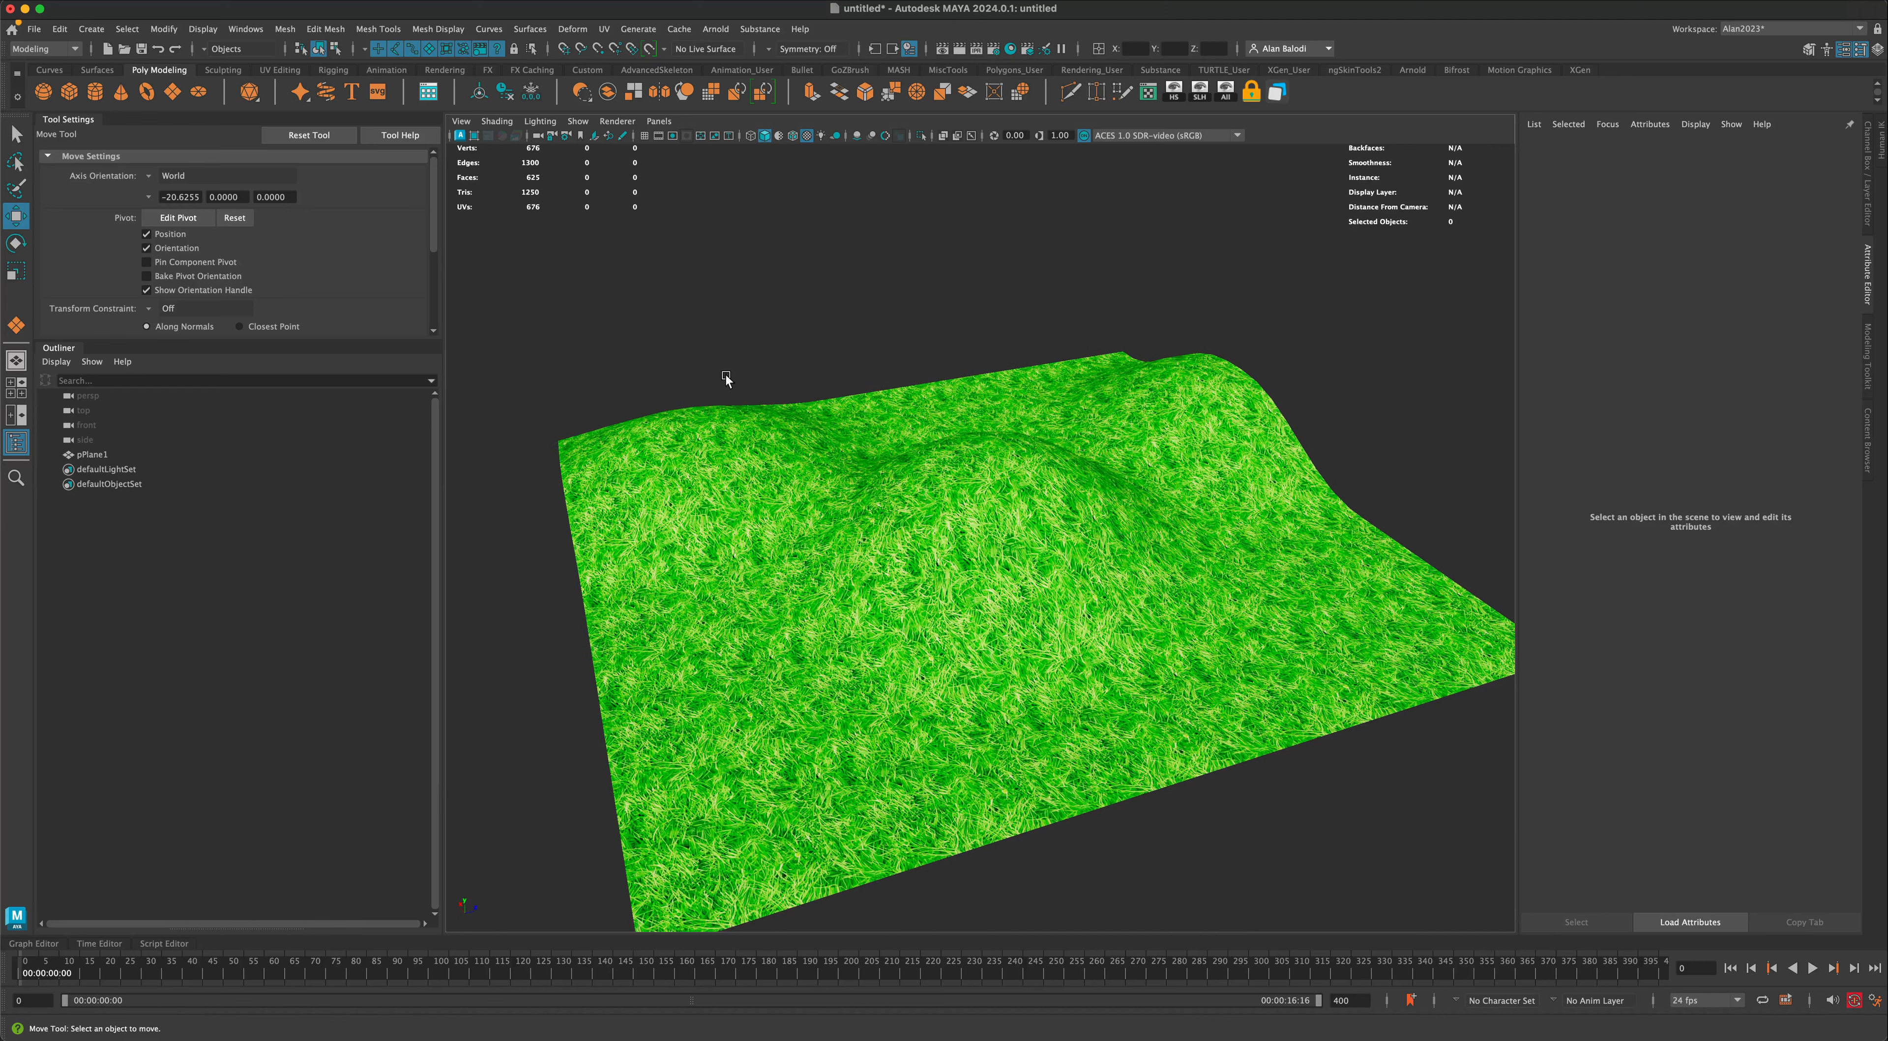
Create a directional light, raise it above the terrain and scale up its icon
left_click(91, 29)
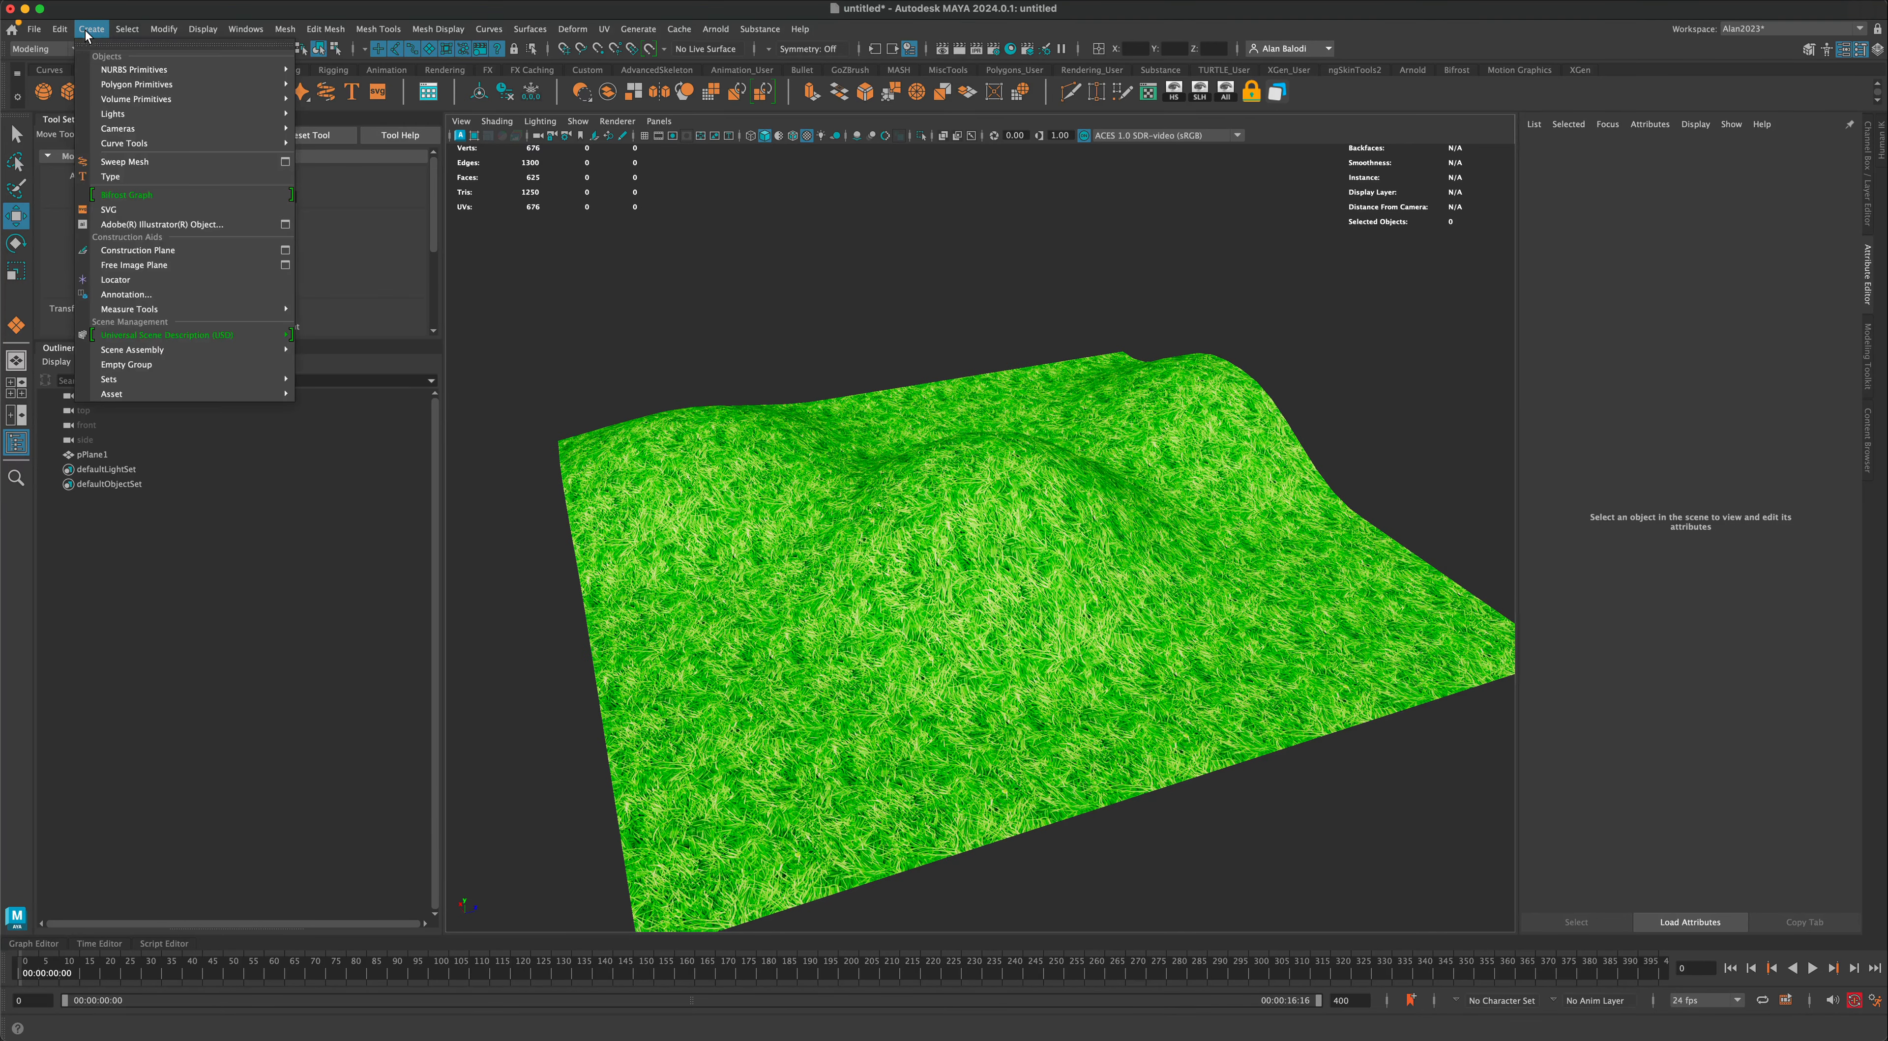
mouse_move(140, 114)
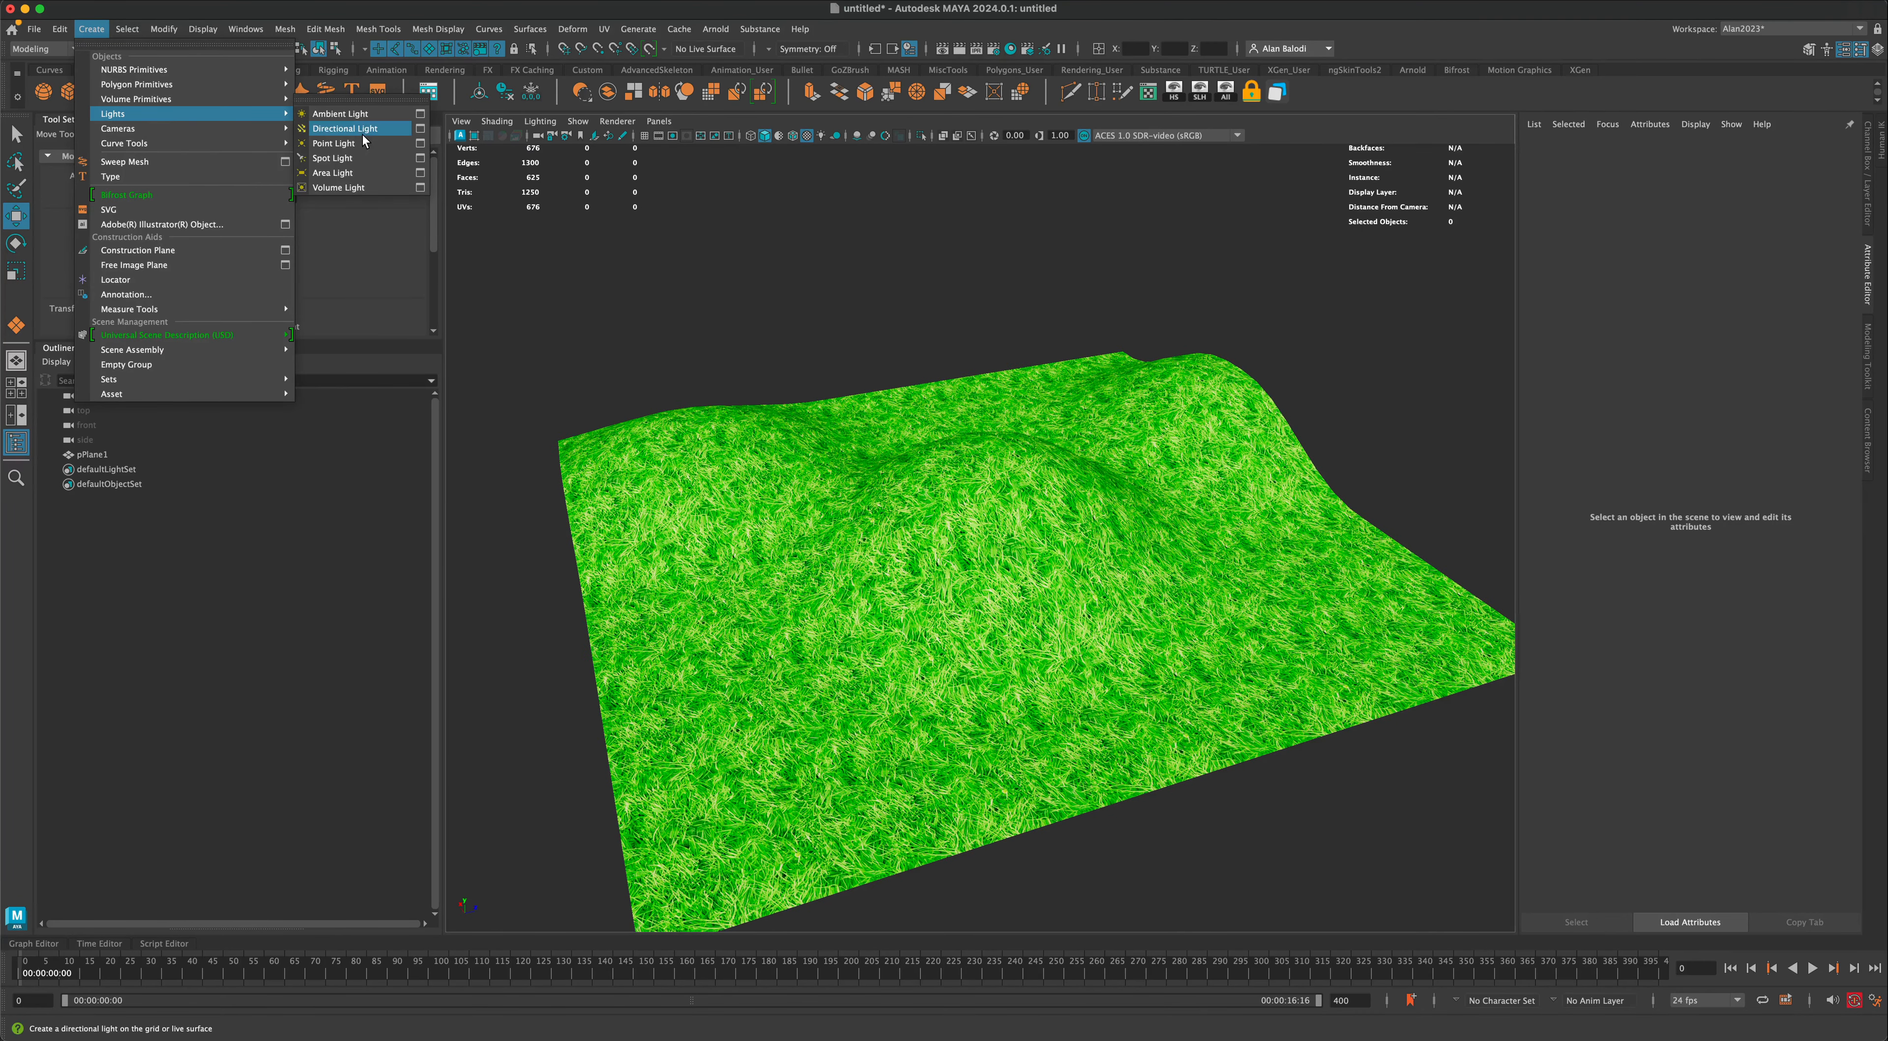
left_click(370, 130)
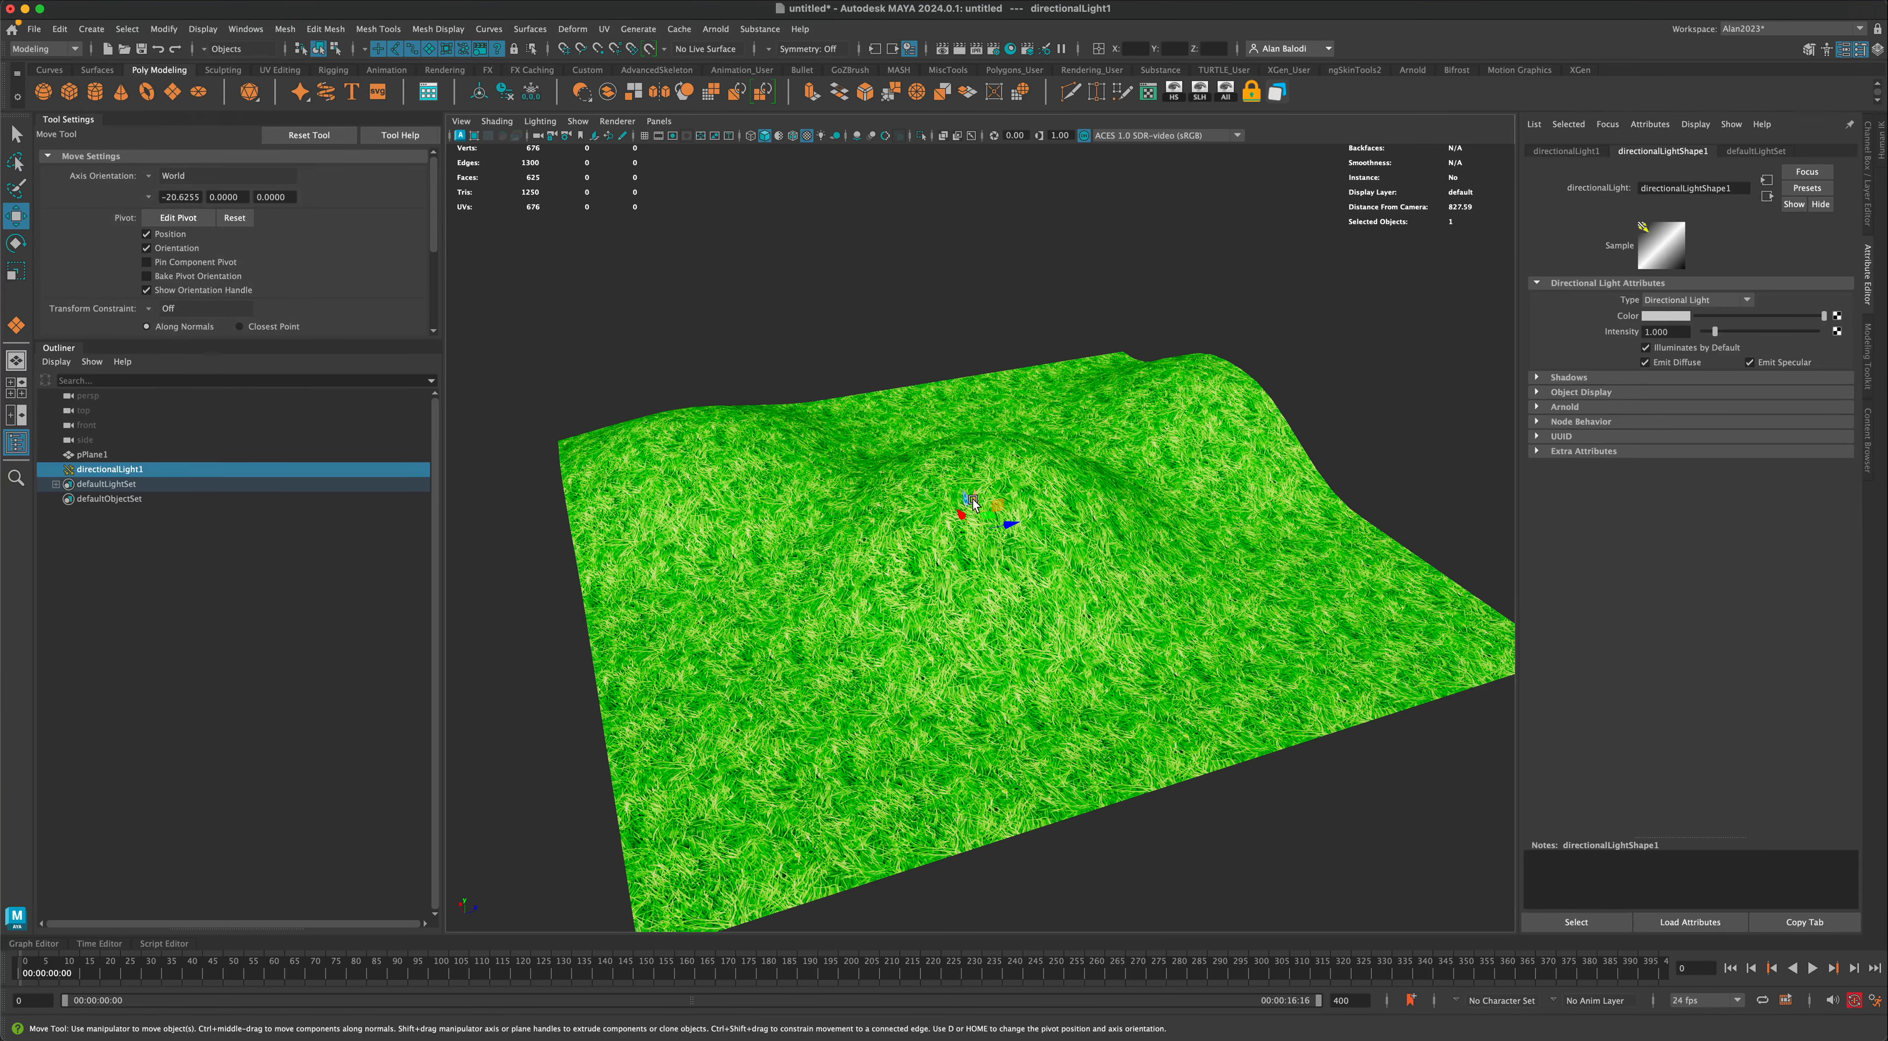
left_click_drag(975, 503, 973, 321)
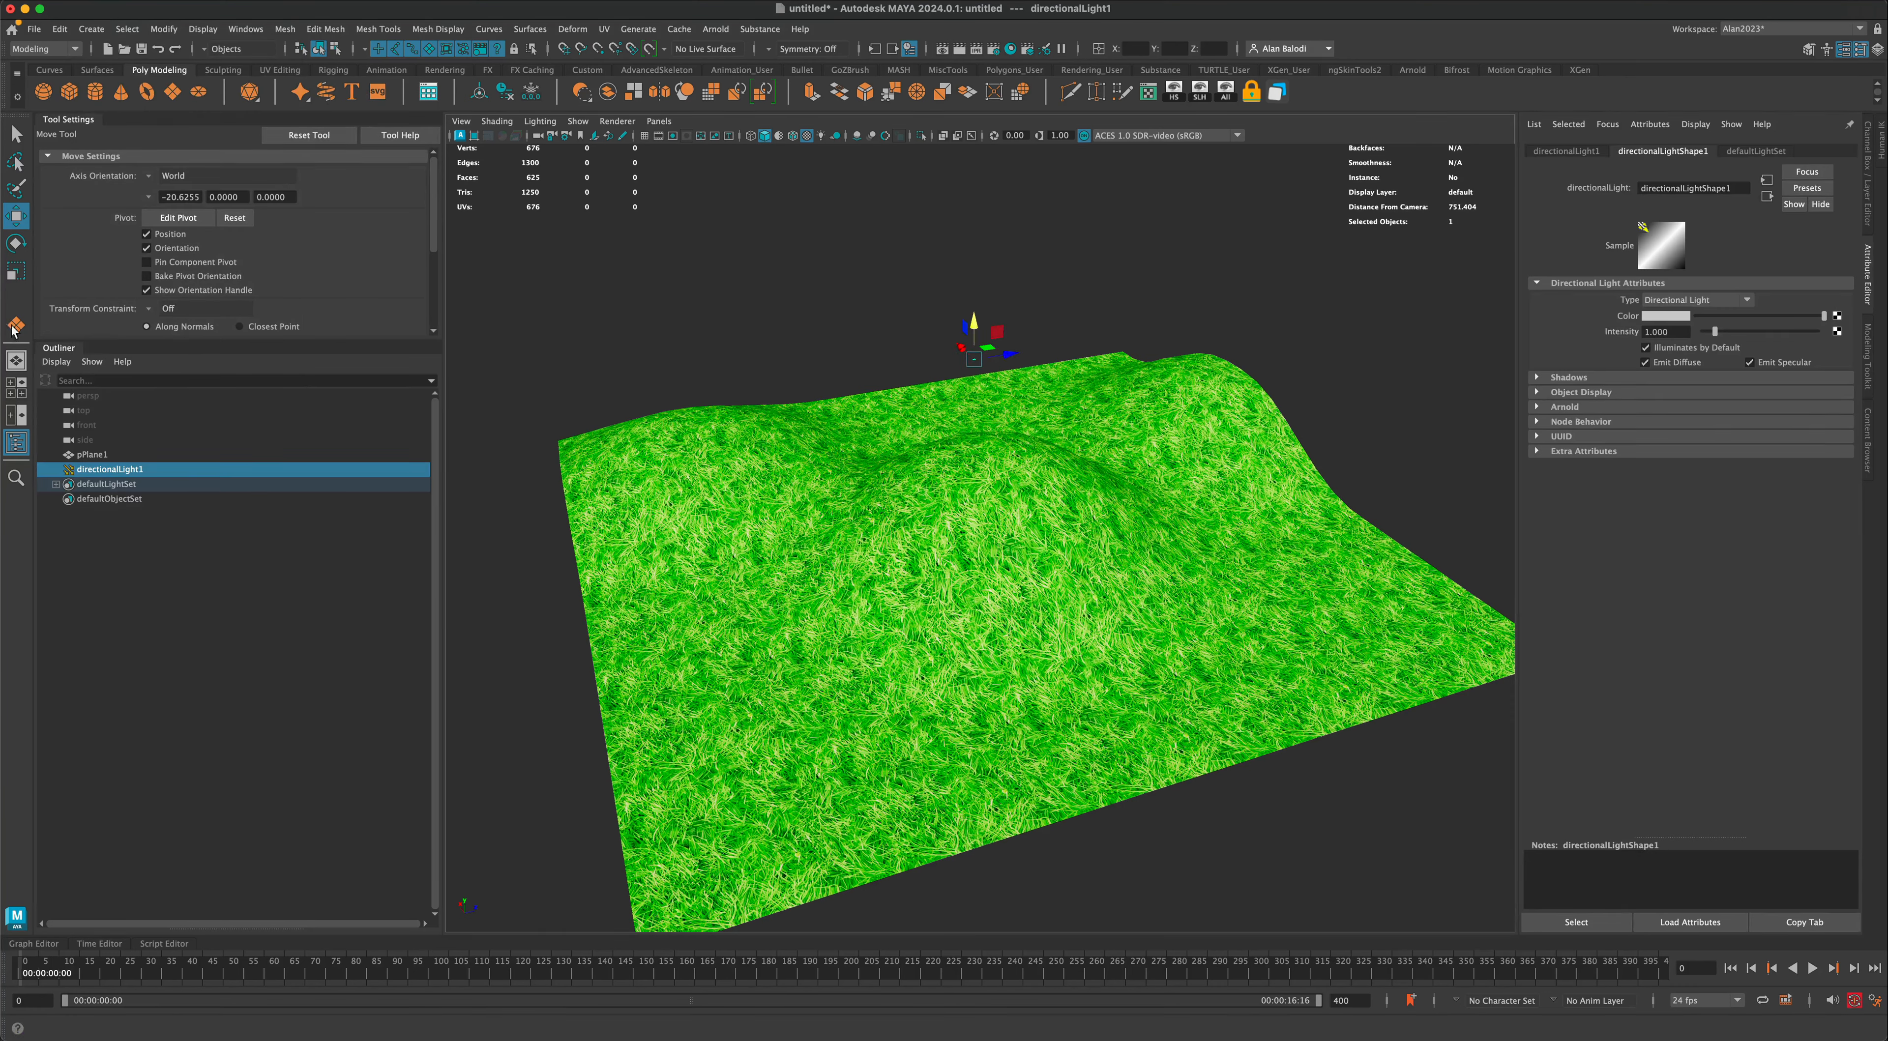
left_click(16, 271)
left_click_drag(973, 359, 807, 176)
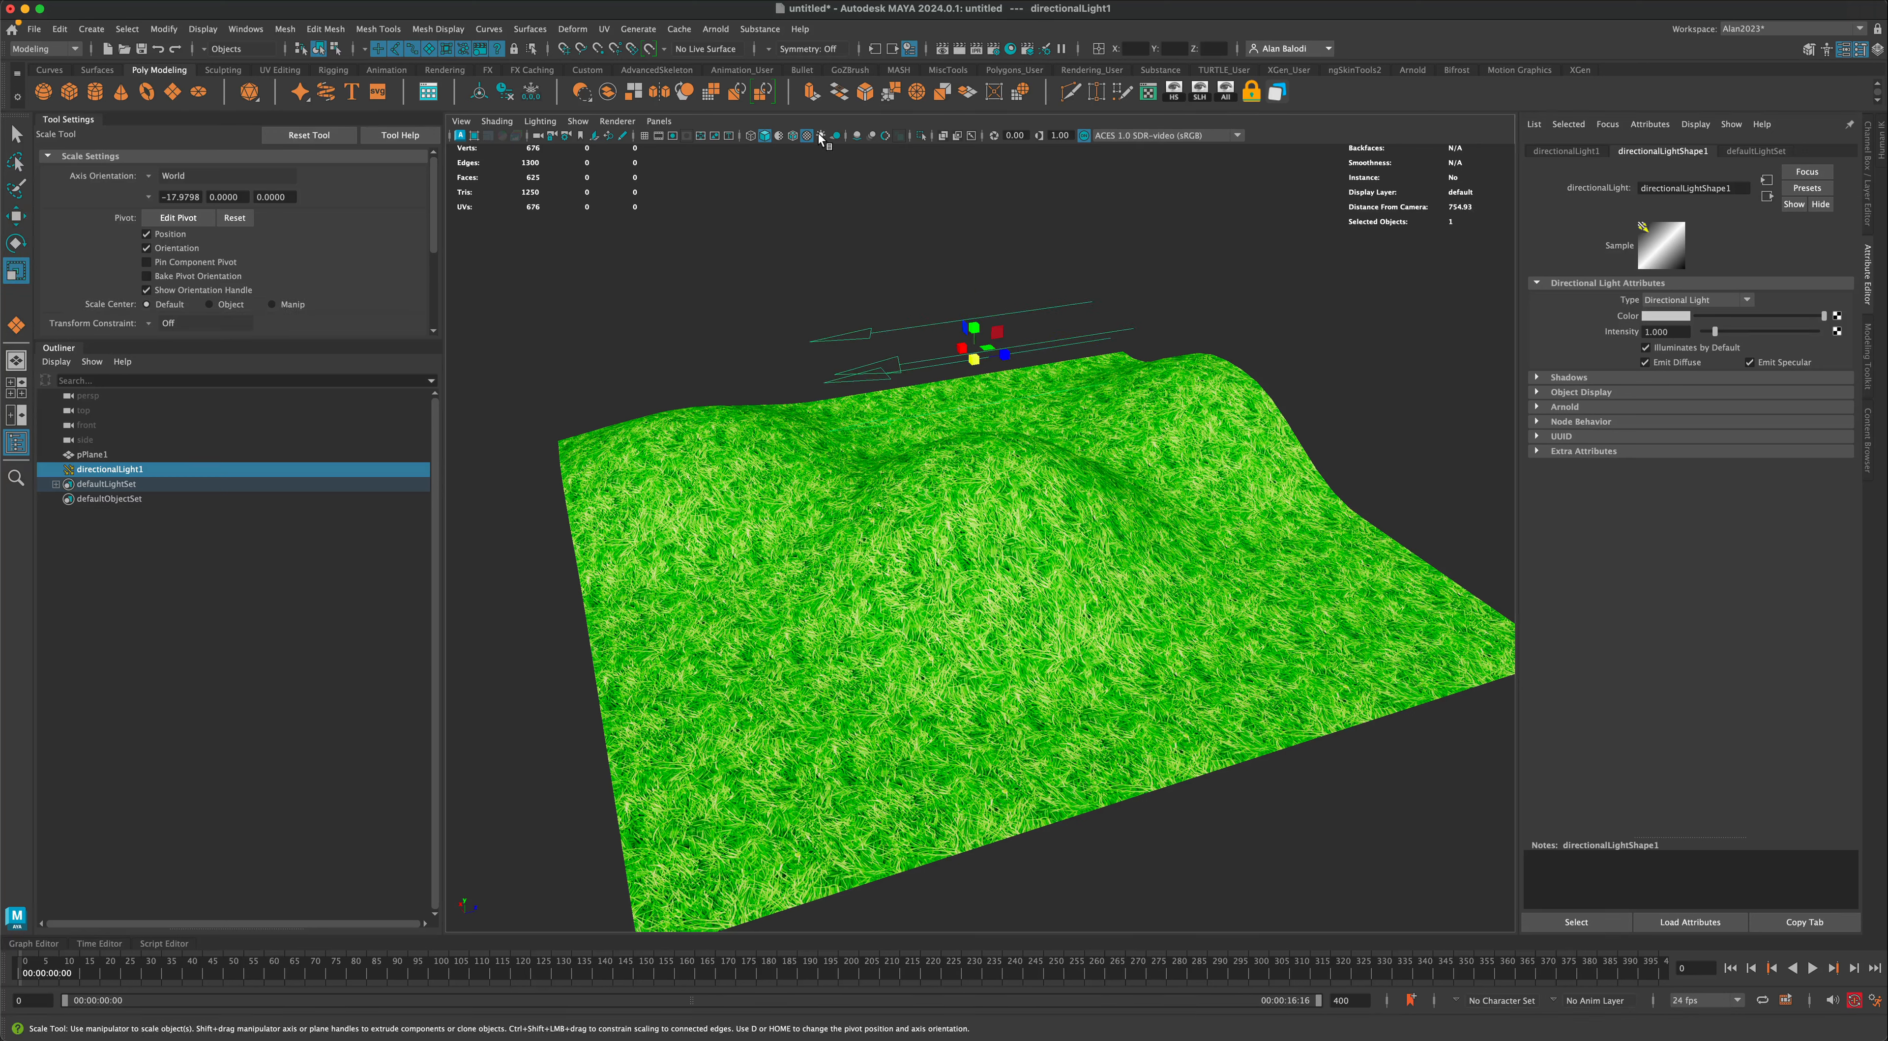
Light the viewport with the scene lights and rotate the directional light to shine down across the hills
left_click(821, 136)
left_click(17, 243)
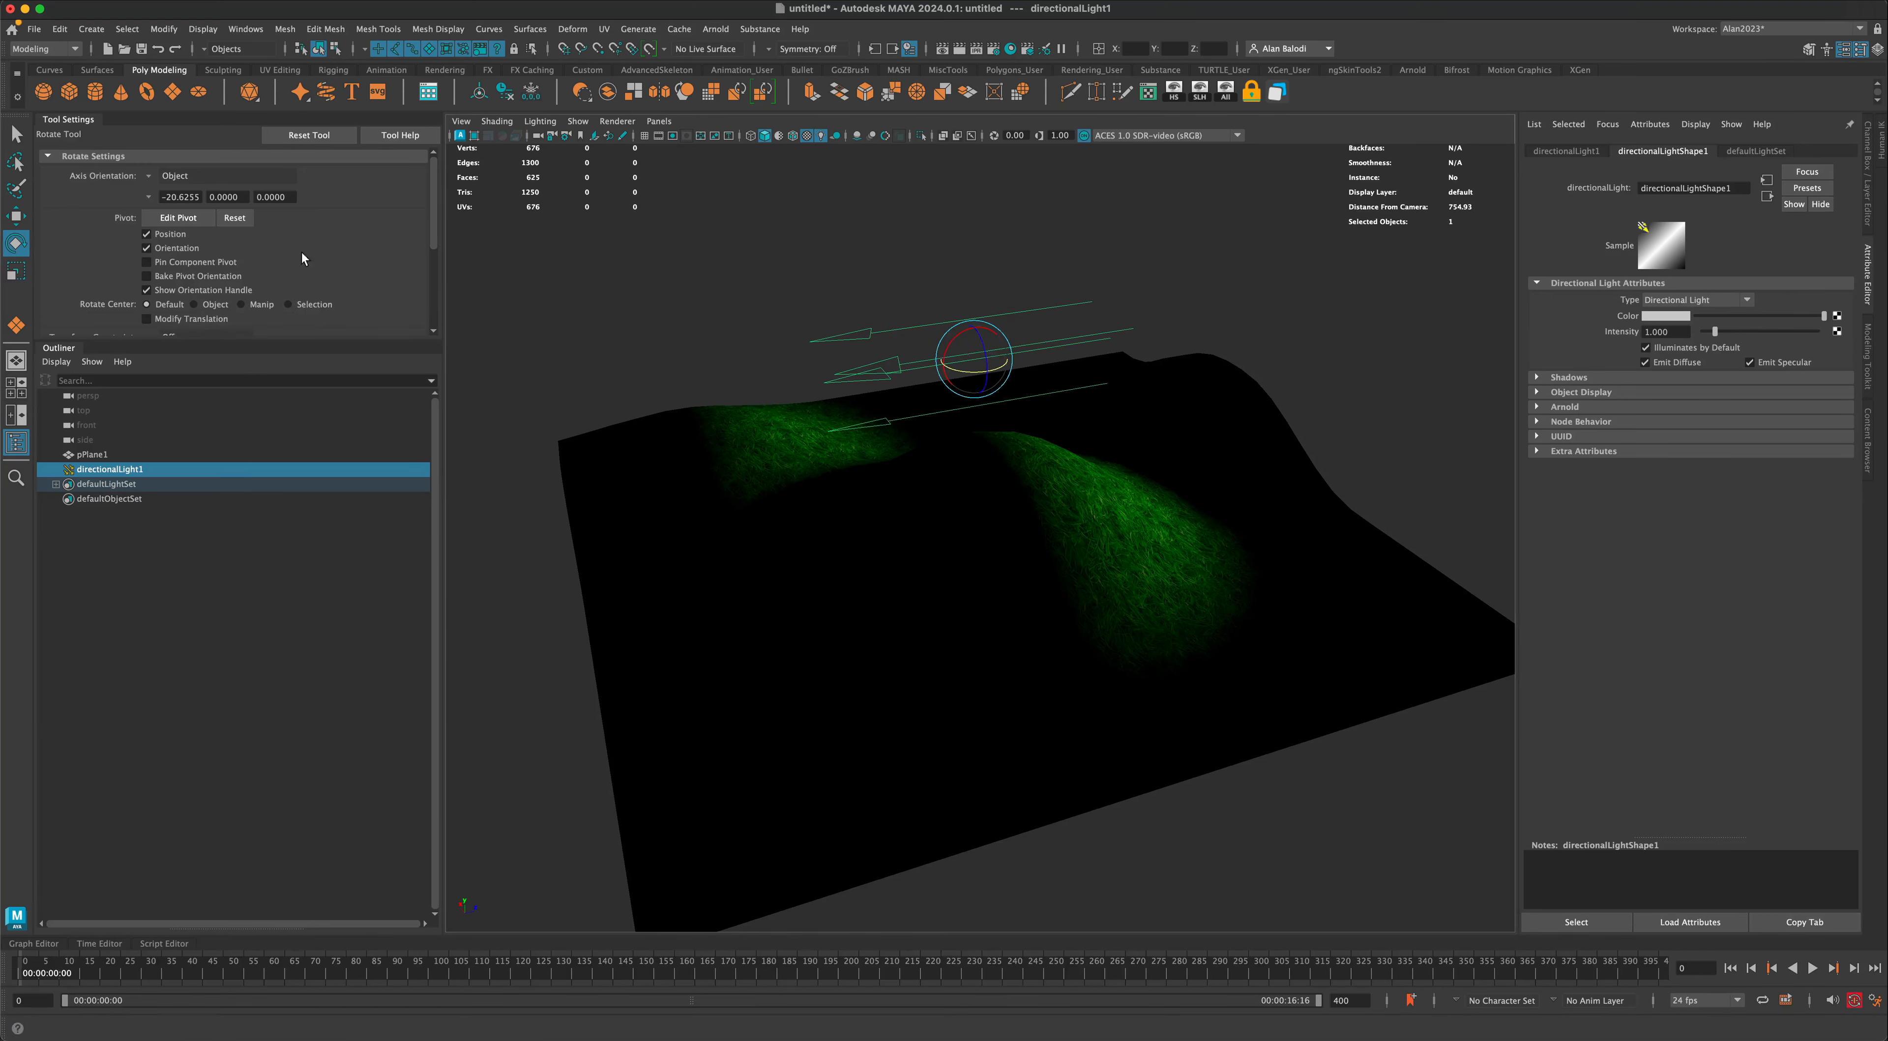
mouse_move(969, 354)
left_mouse_down()
mouse_move(942, 363)
mouse_move(968, 349)
mouse_move(954, 377)
left_mouse_up()
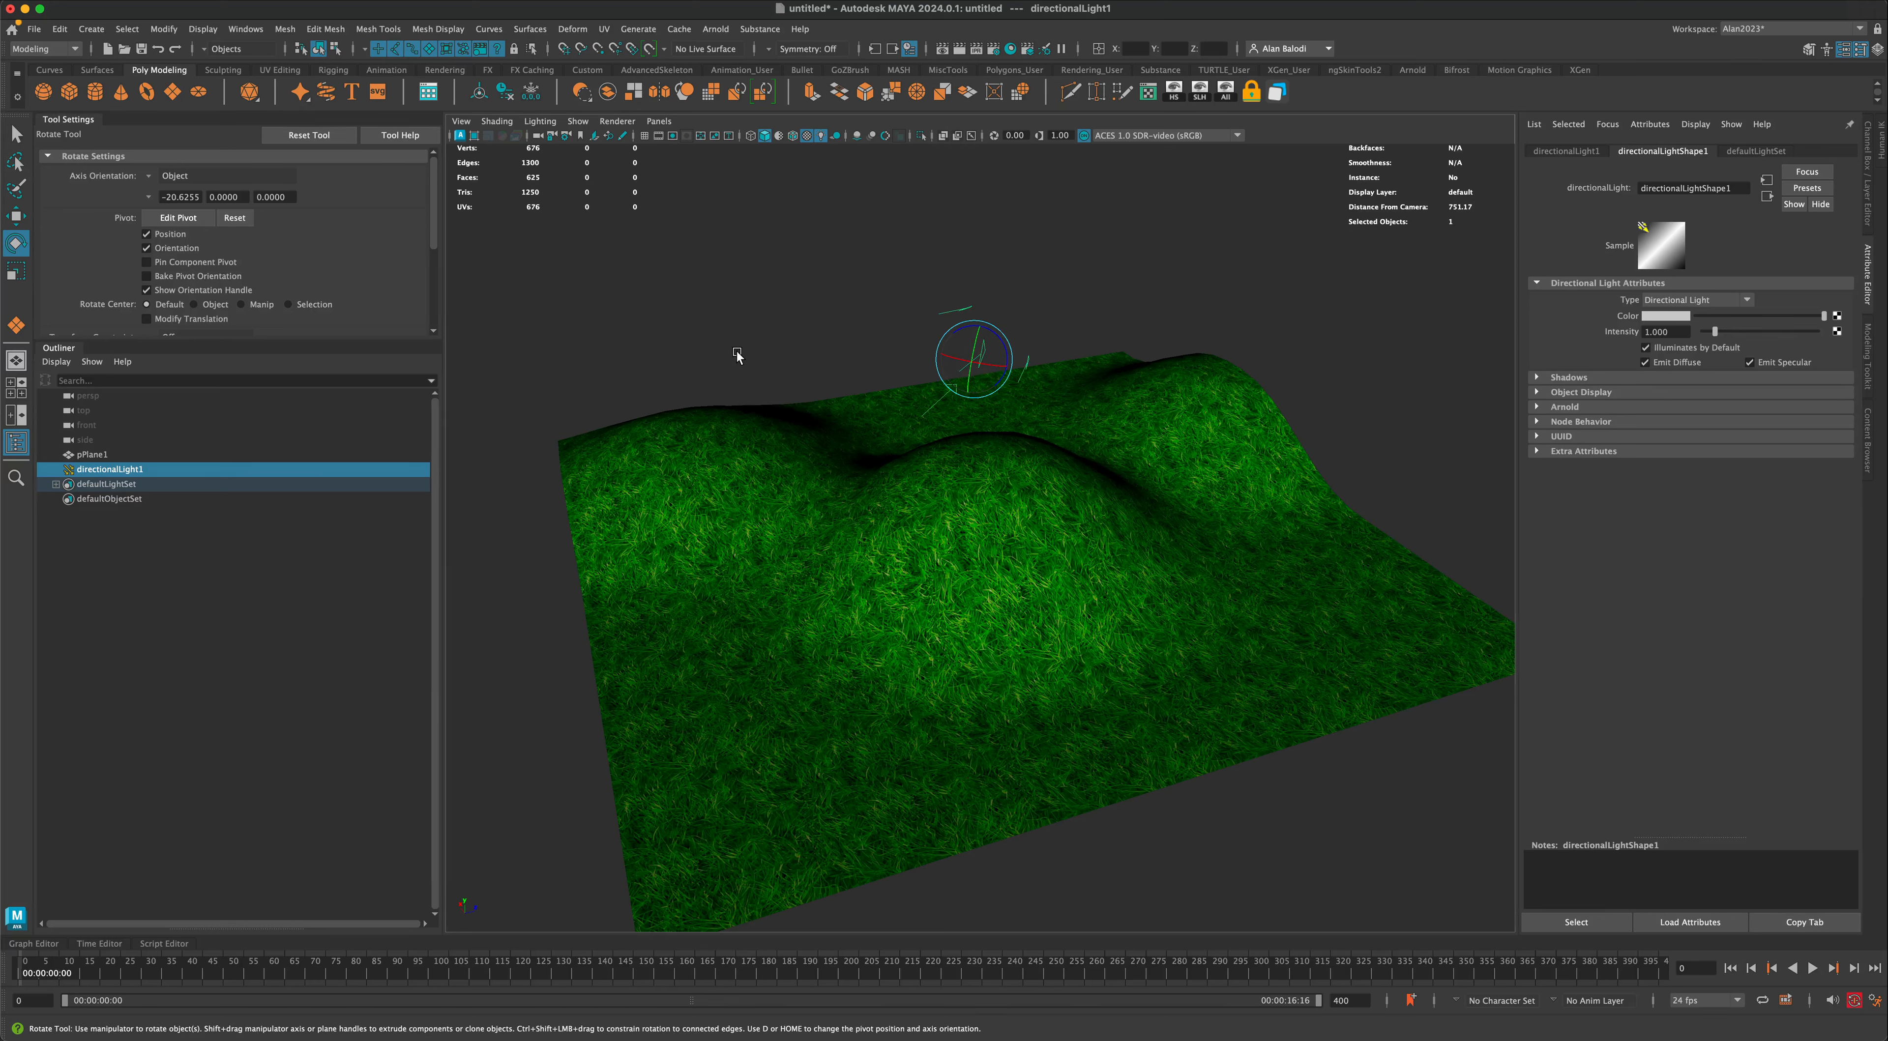
Duplicate the directional light, rotate the copy to shine from another direction and set its intensity to 5.987
key("ctrl+d")
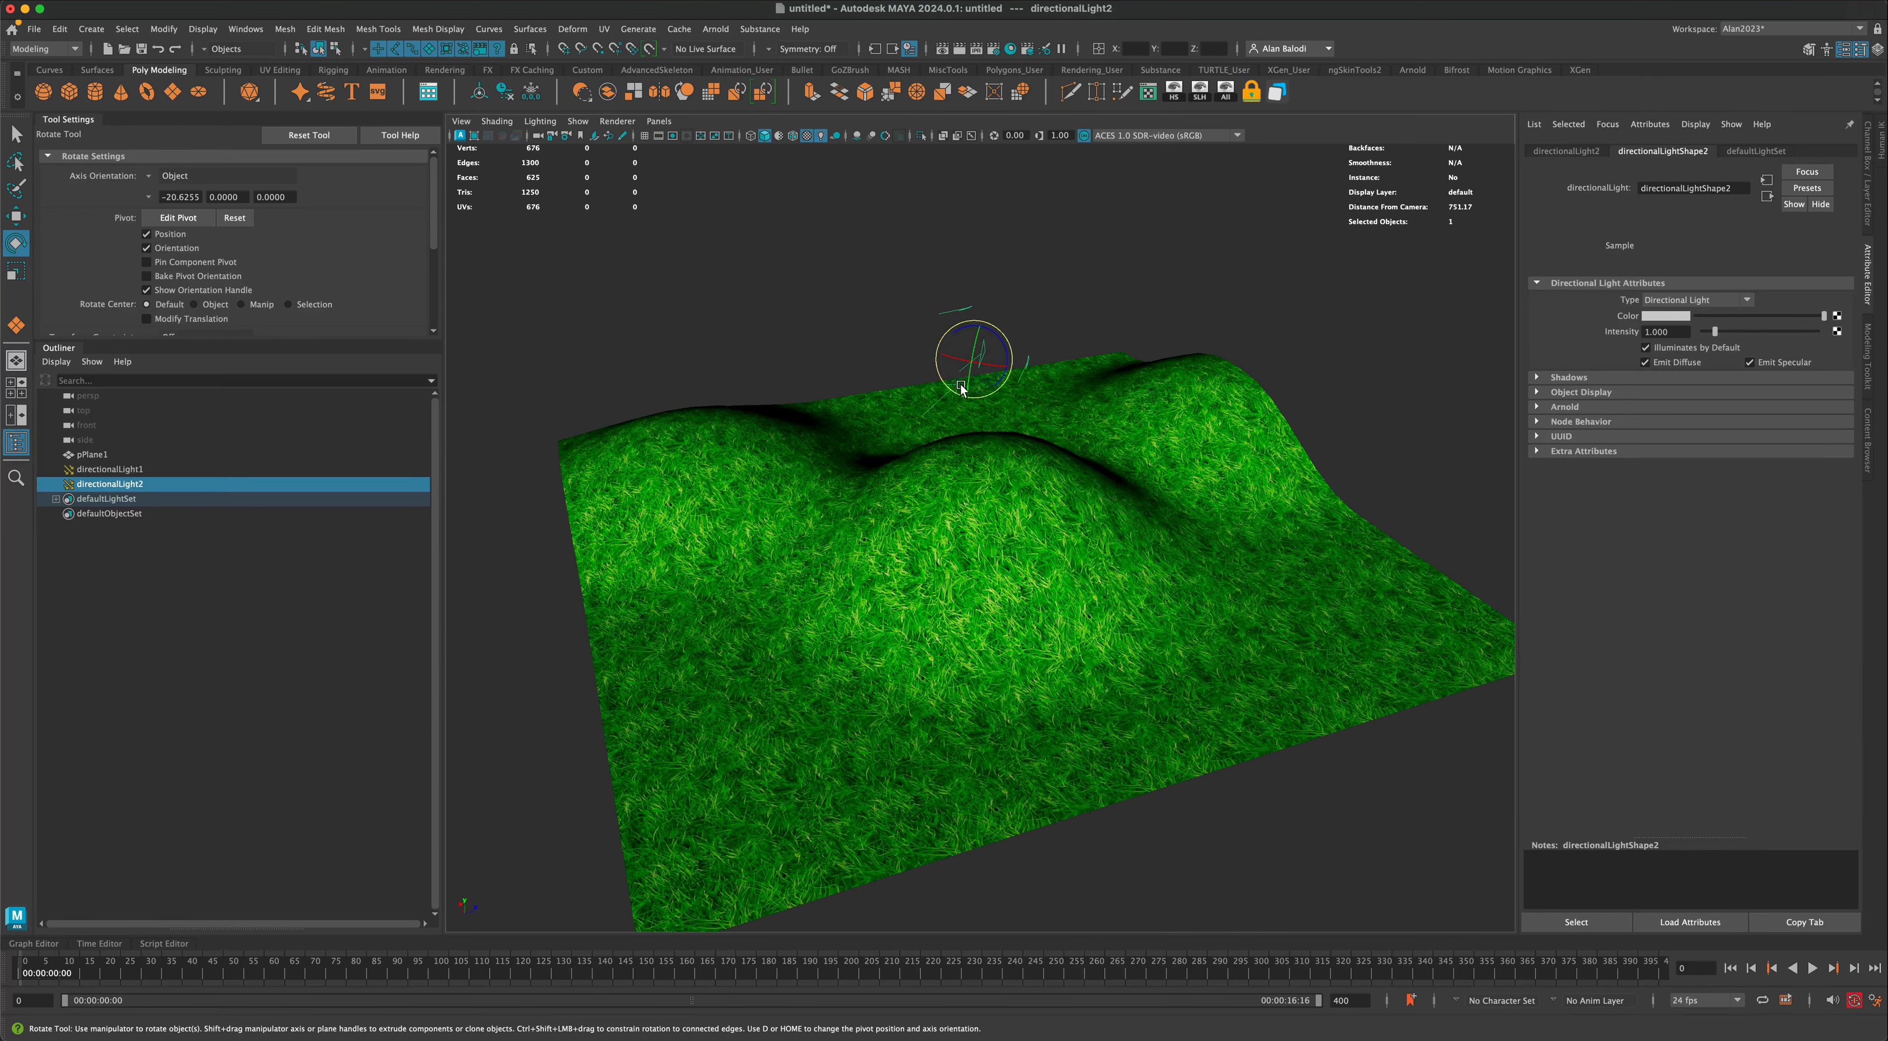
left_click_drag(978, 389, 1024, 314)
mouse_move(961, 371)
left_mouse_down()
mouse_move(949, 337)
mouse_move(971, 336)
left_mouse_up()
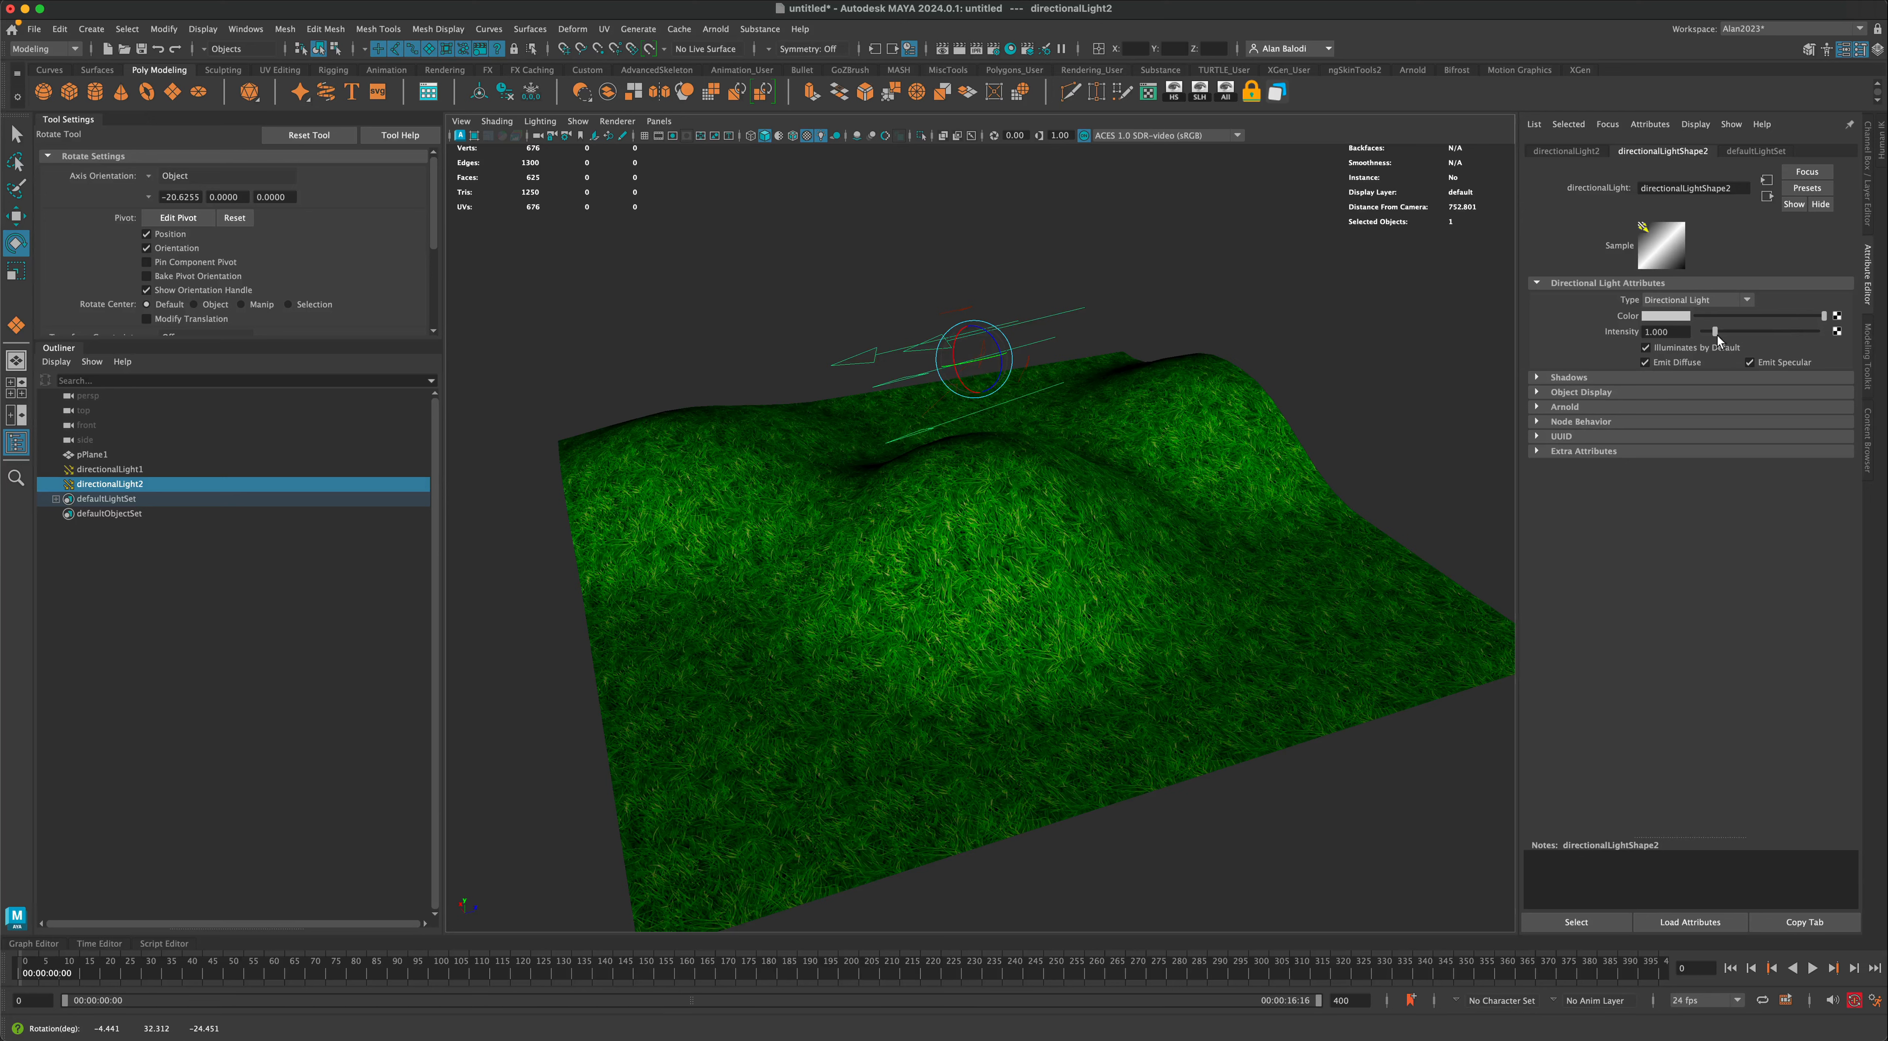
left_click_drag(1716, 337, 1764, 337)
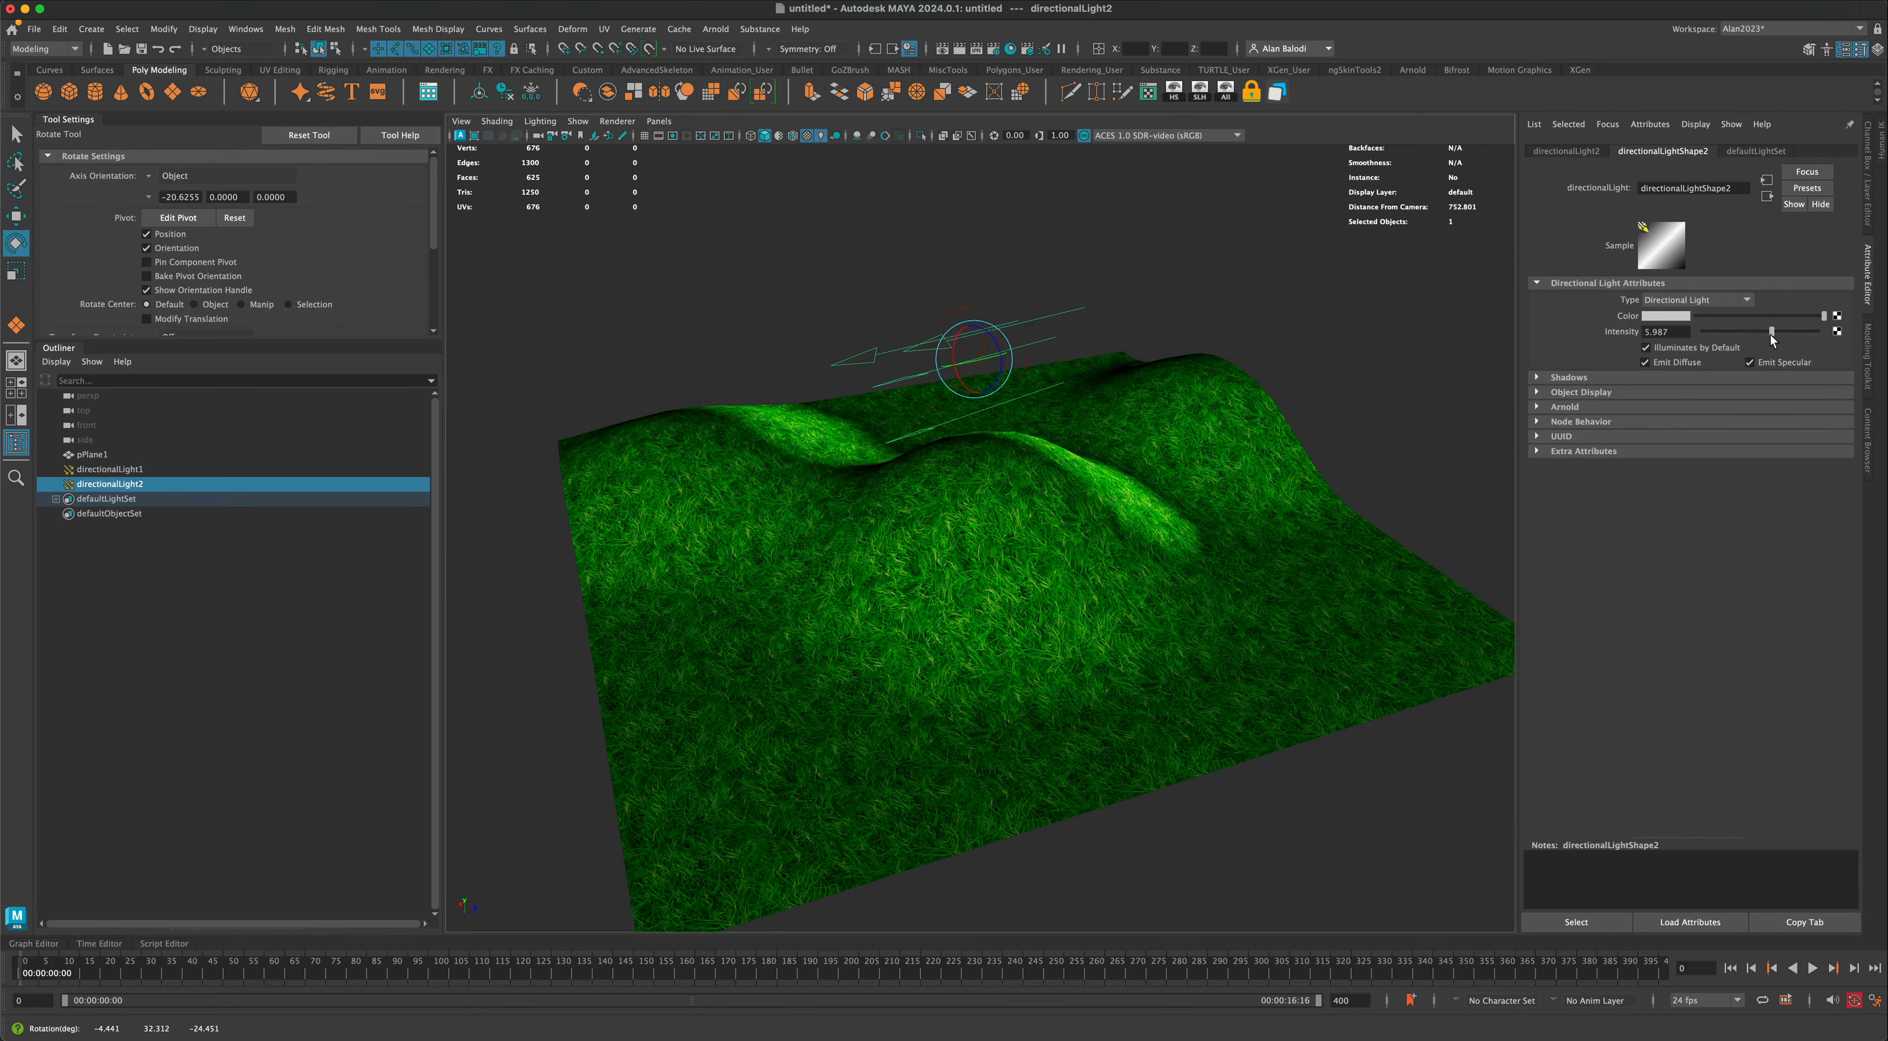
left_click_drag(1401, 437, 1368, 506, "alt")
scroll(1389, 454, "up", 2)
middle_click_drag(1368, 506, 1366, 515, "alt")
left_click_drag(1366, 517, 1364, 506, "alt")
left_click(17, 135)
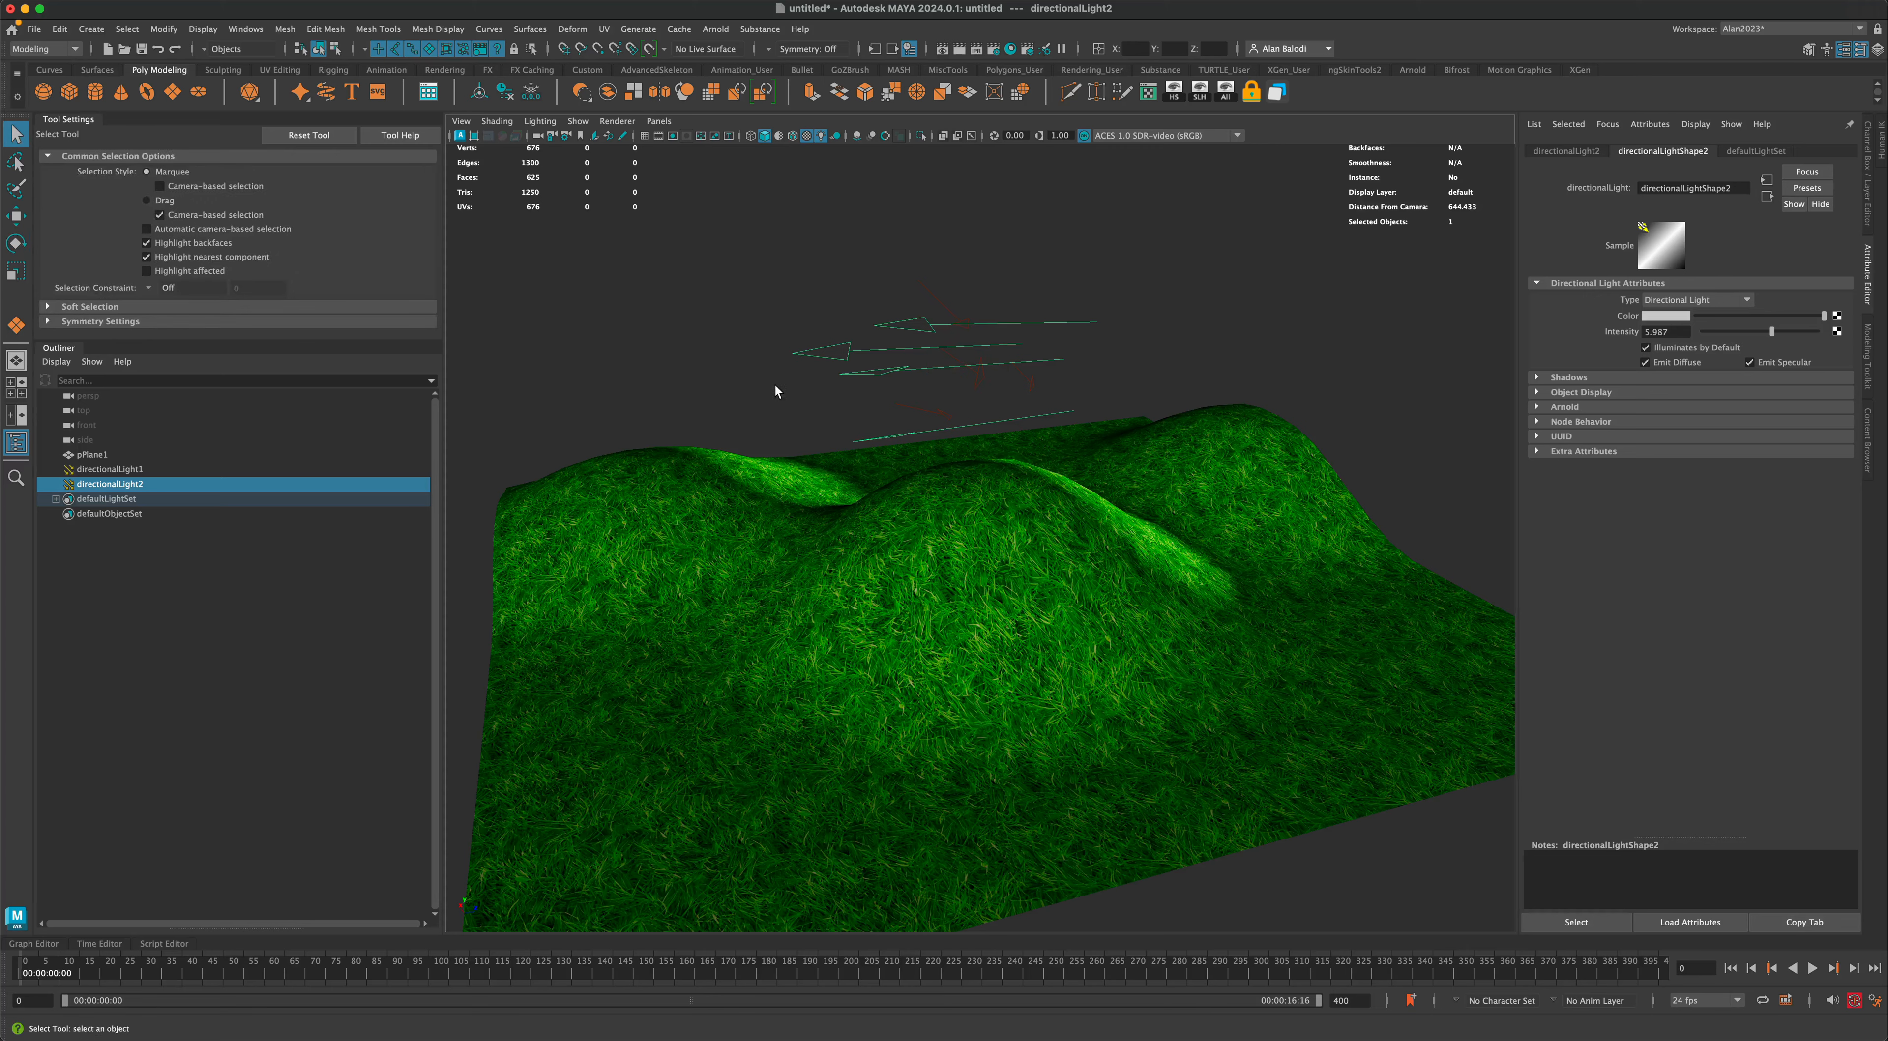
left_click_drag(775, 384, 726, 379, "alt")
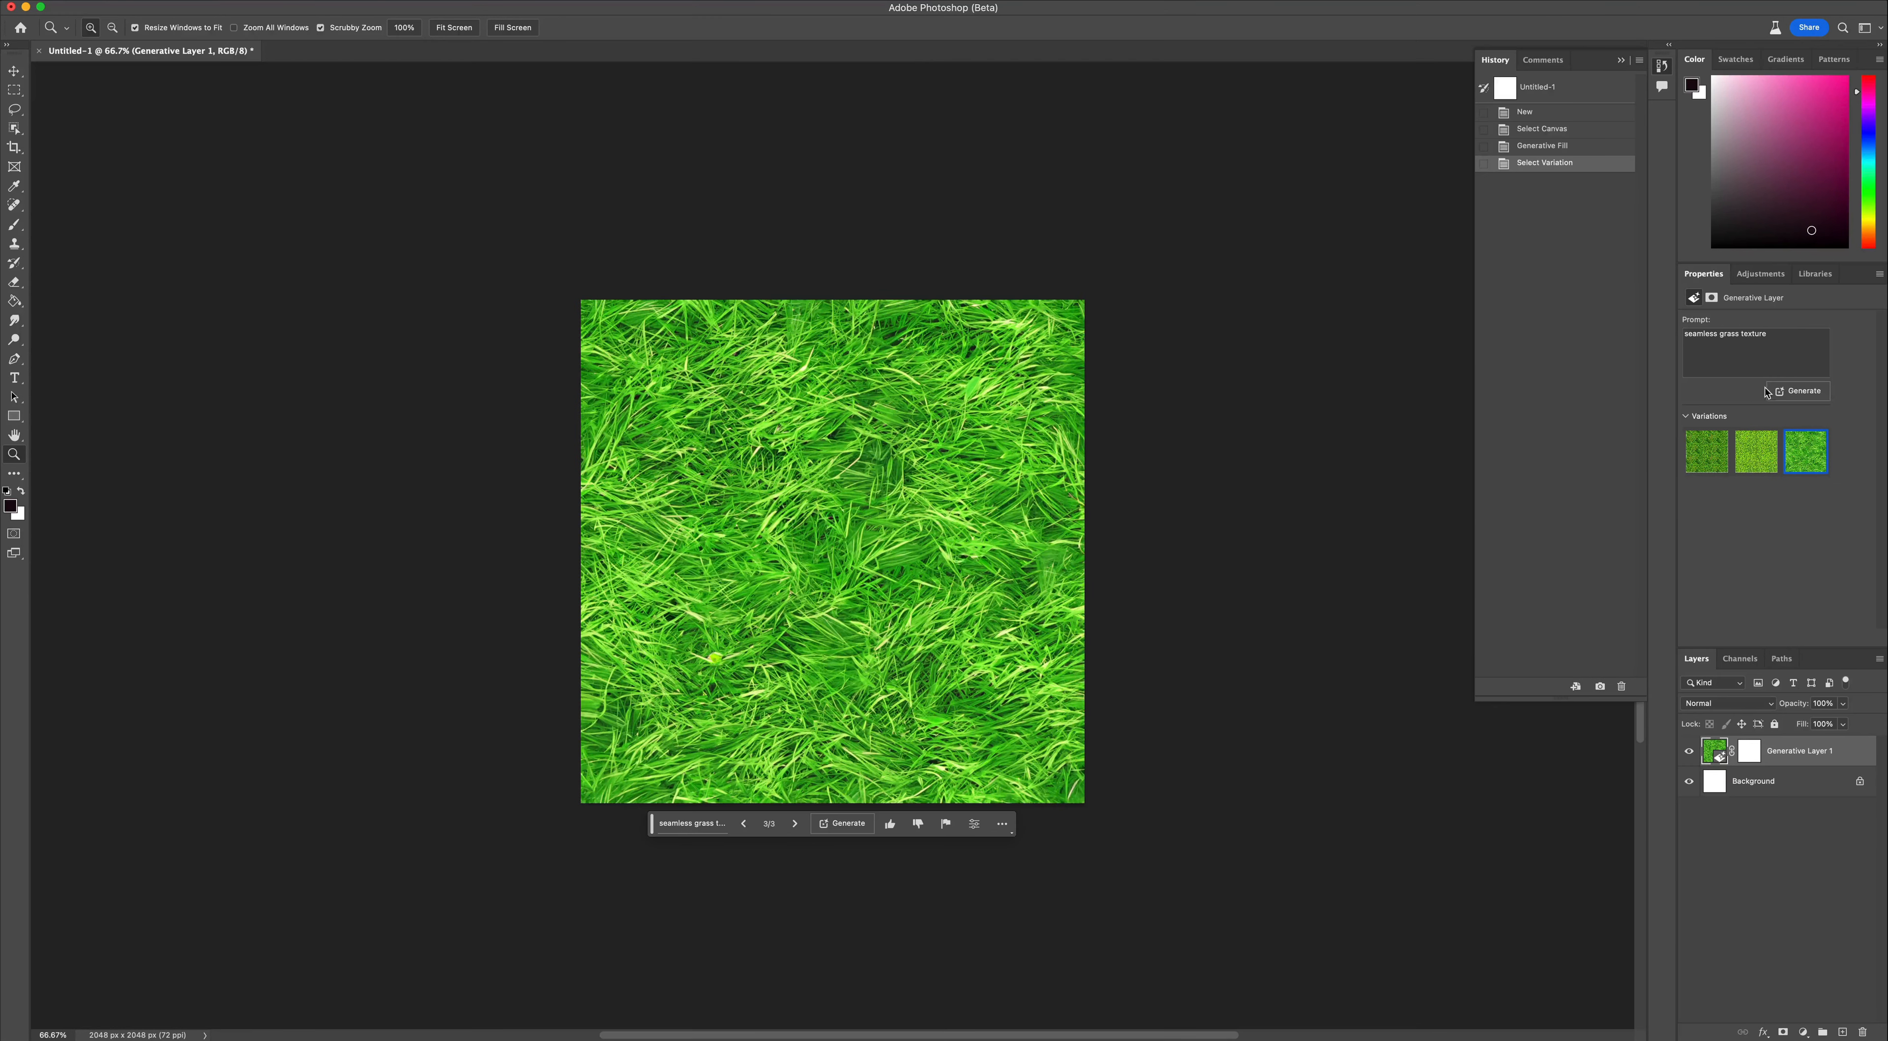
Switch to Photoshop, change the generative layer's prompt to "seamless old stone texture" and generate new variations
left_click(708, 824)
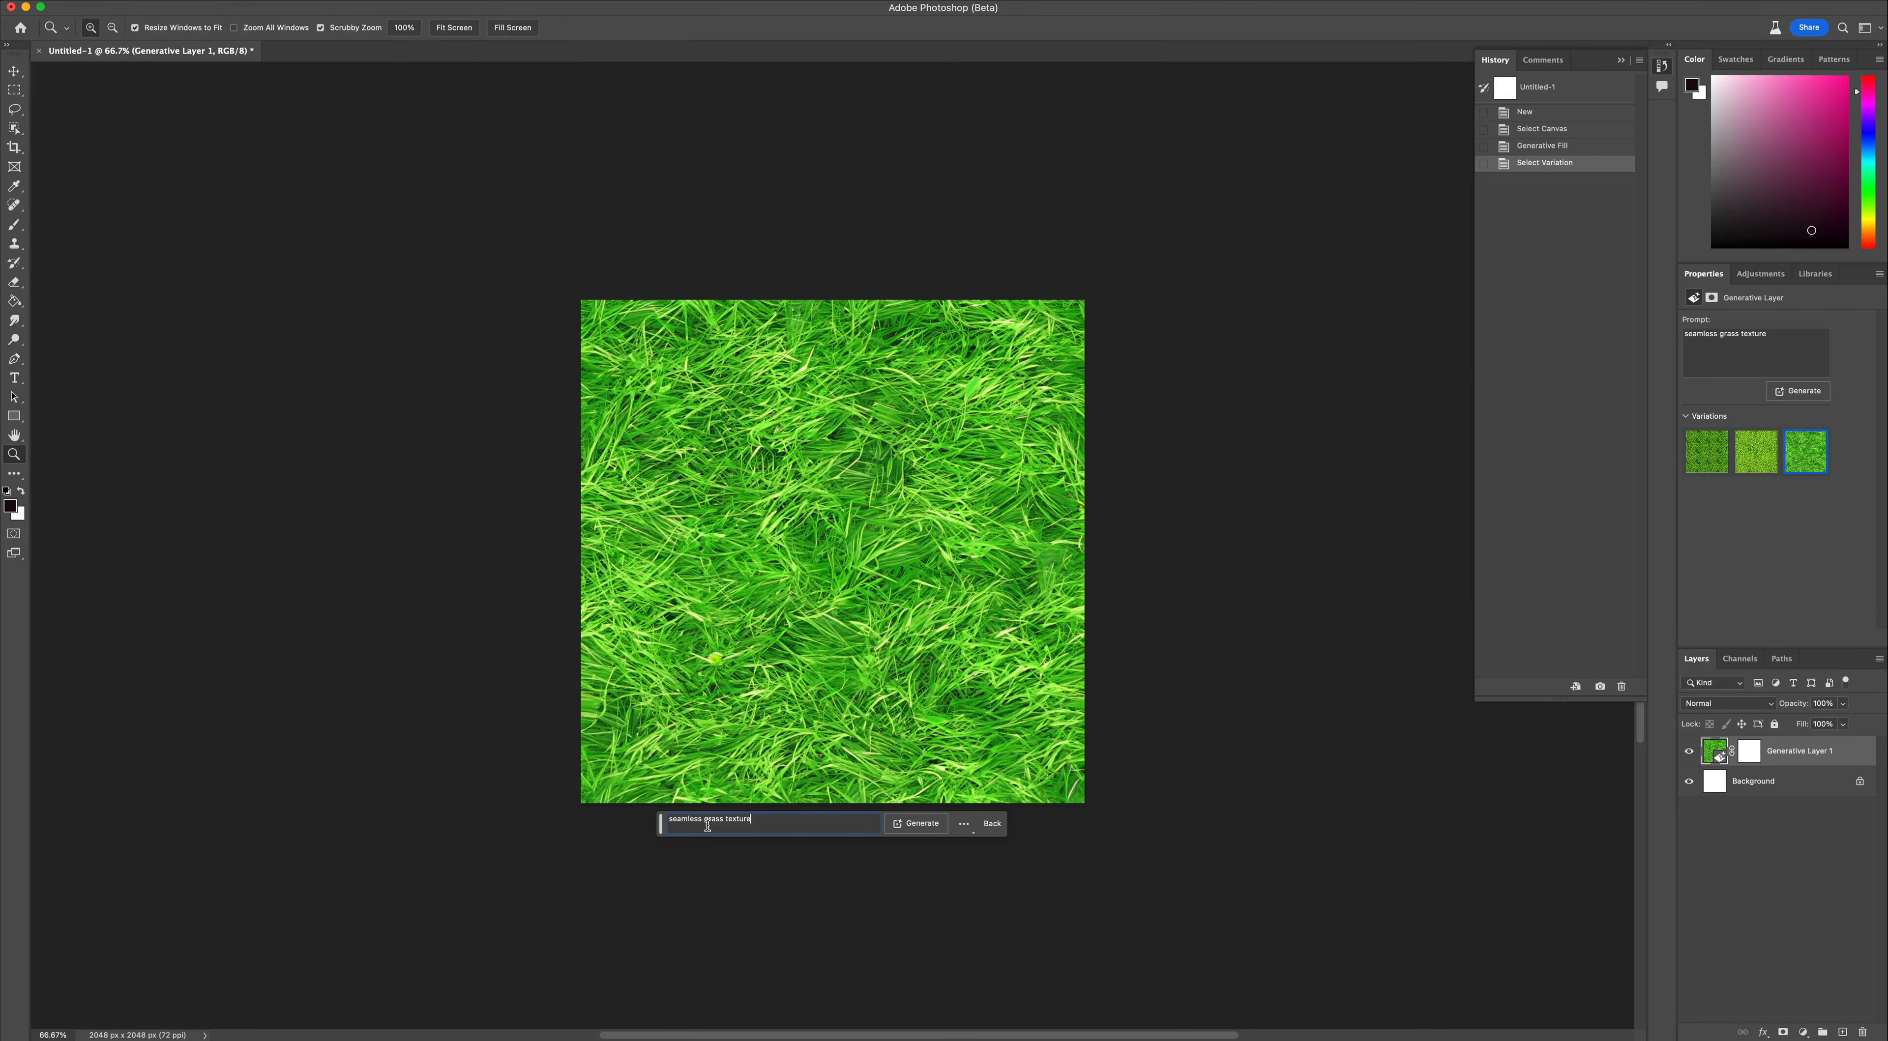
triple_click(708, 822)
left_click(720, 826)
triple_click(706, 819)
left_click(734, 826)
type("old stone")
left_click(917, 823)
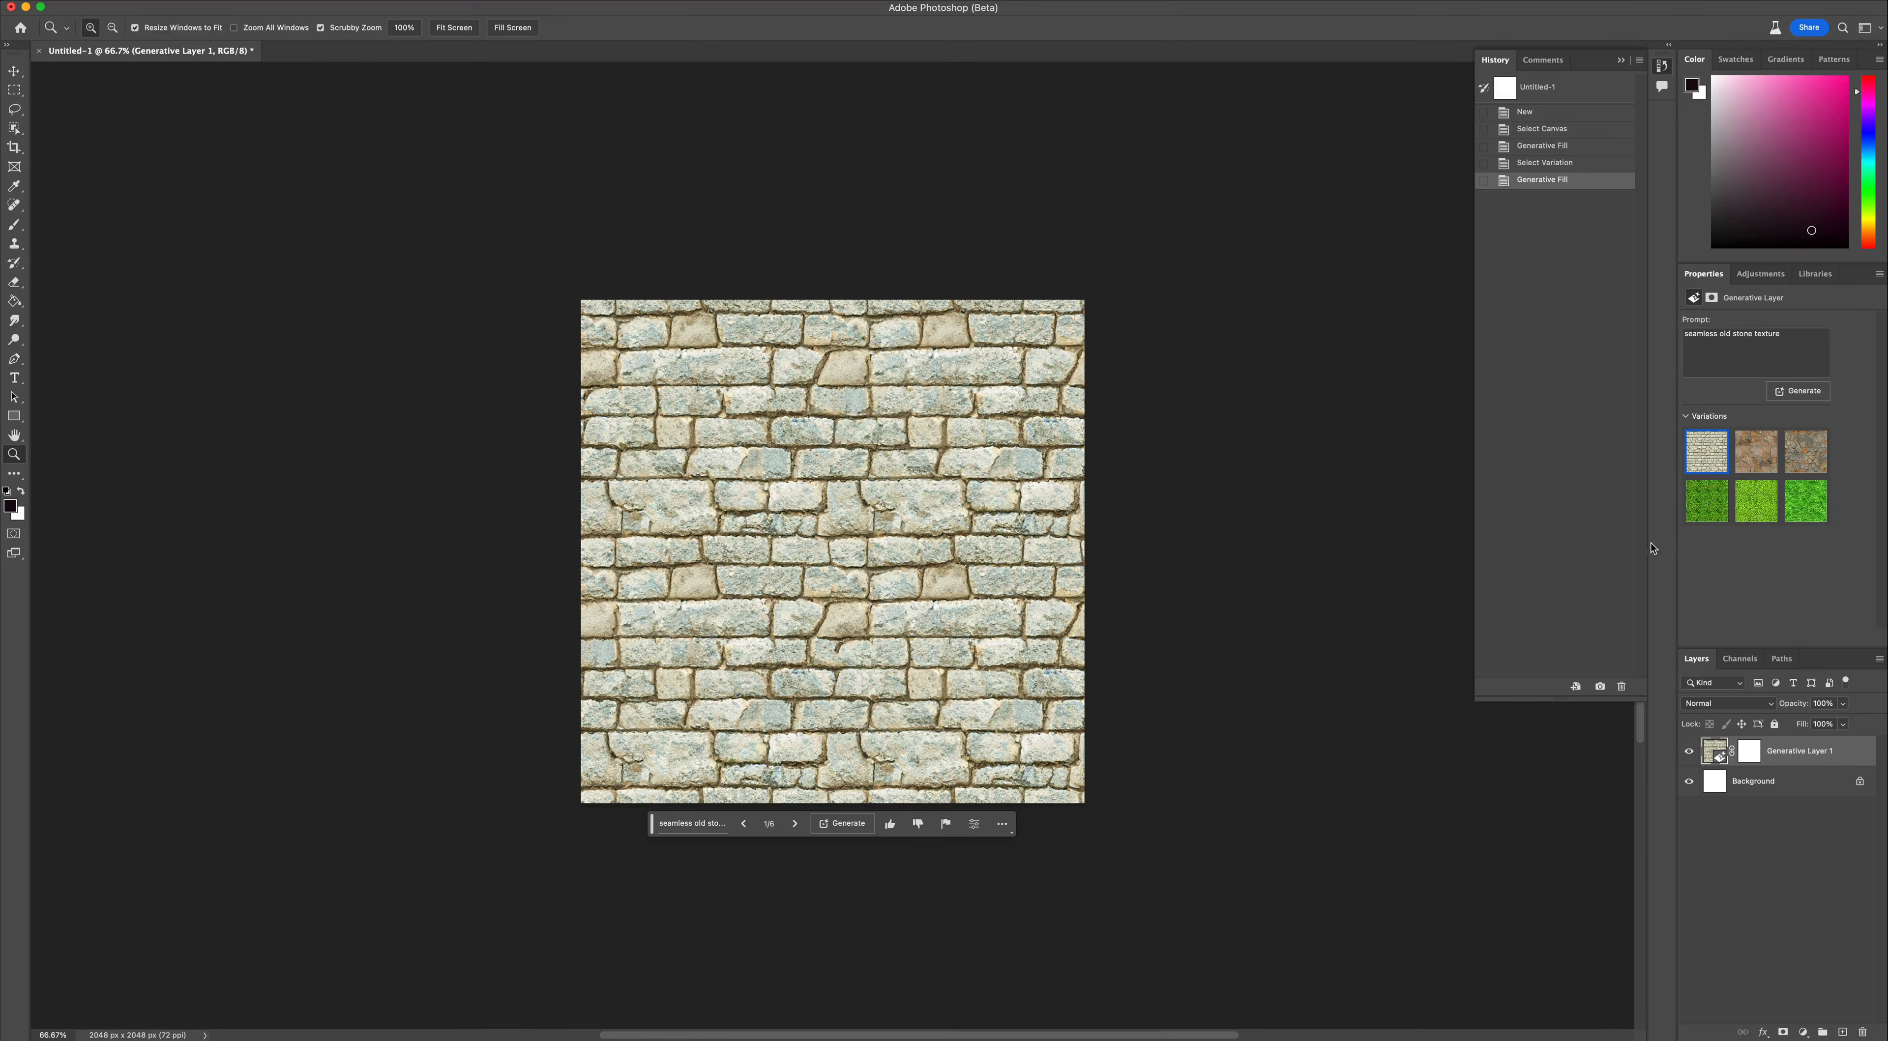
Preview the second and third old stone variations and generate another set from the same prompt
left_click(1755, 469)
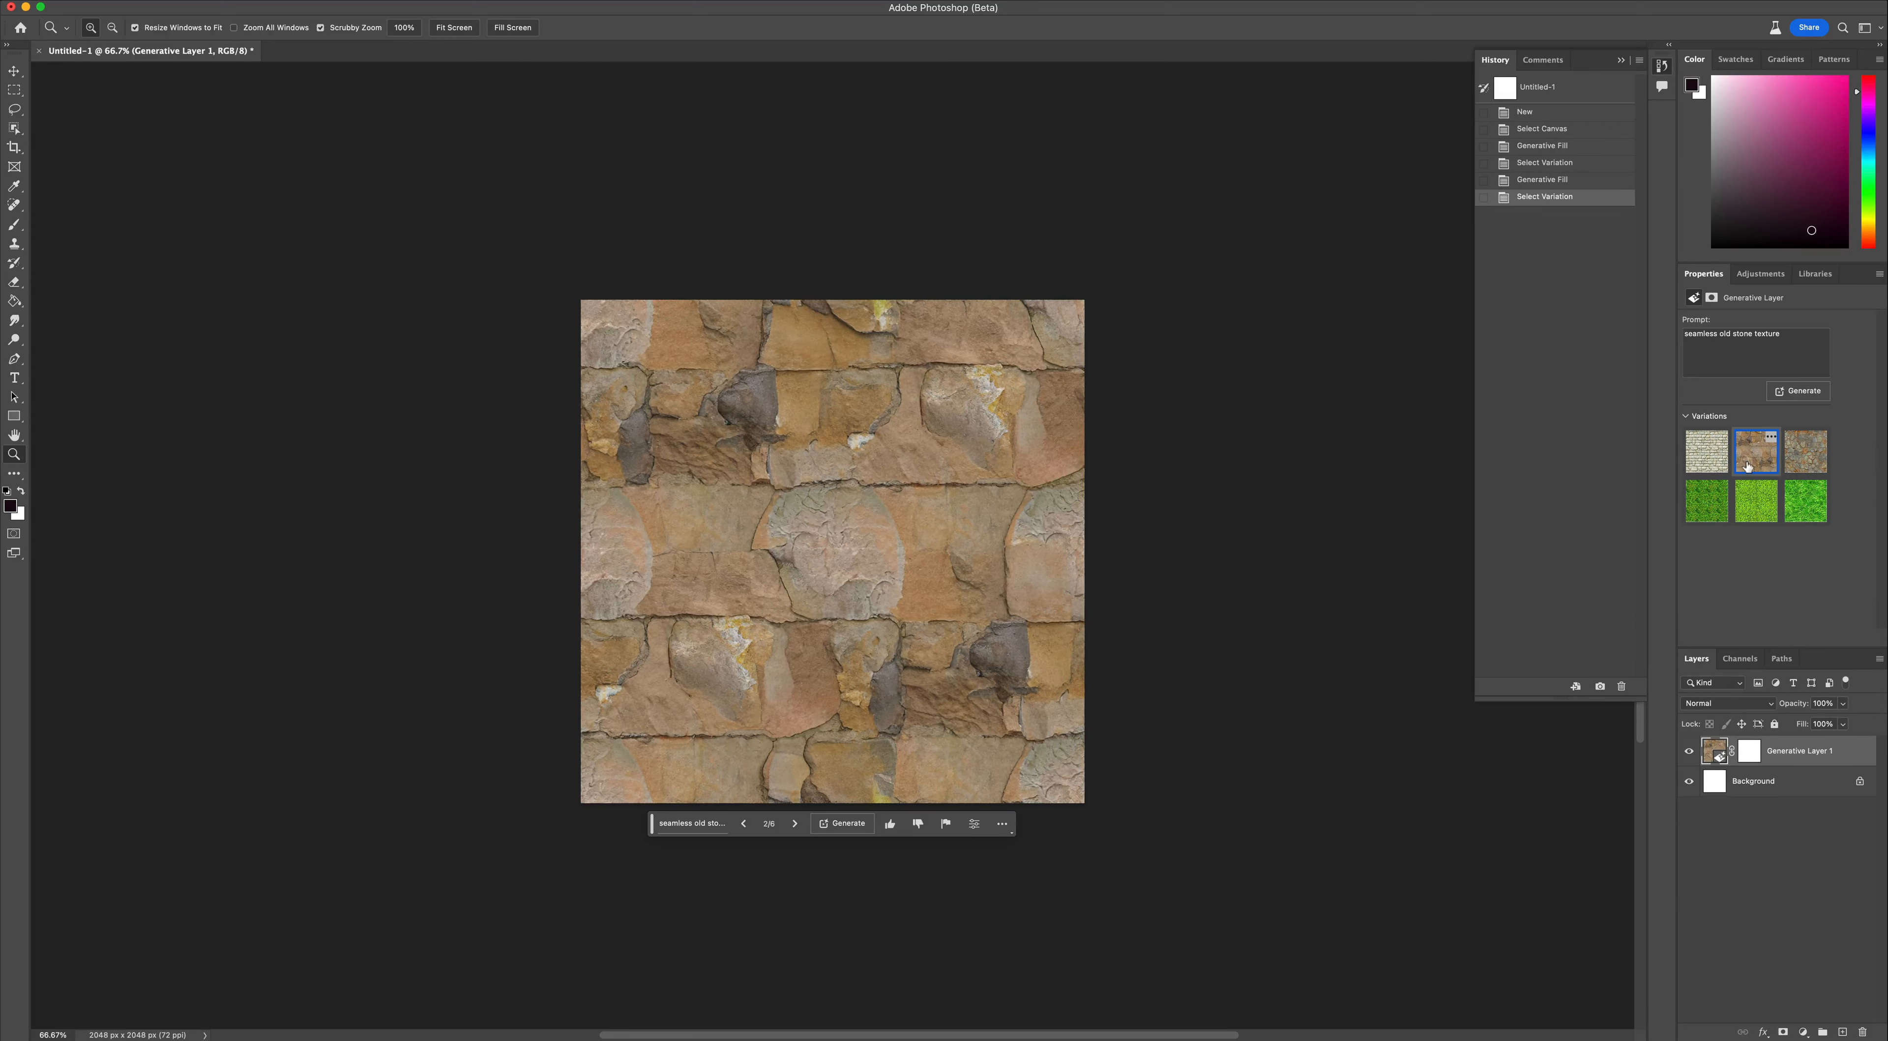
left_click(1812, 464)
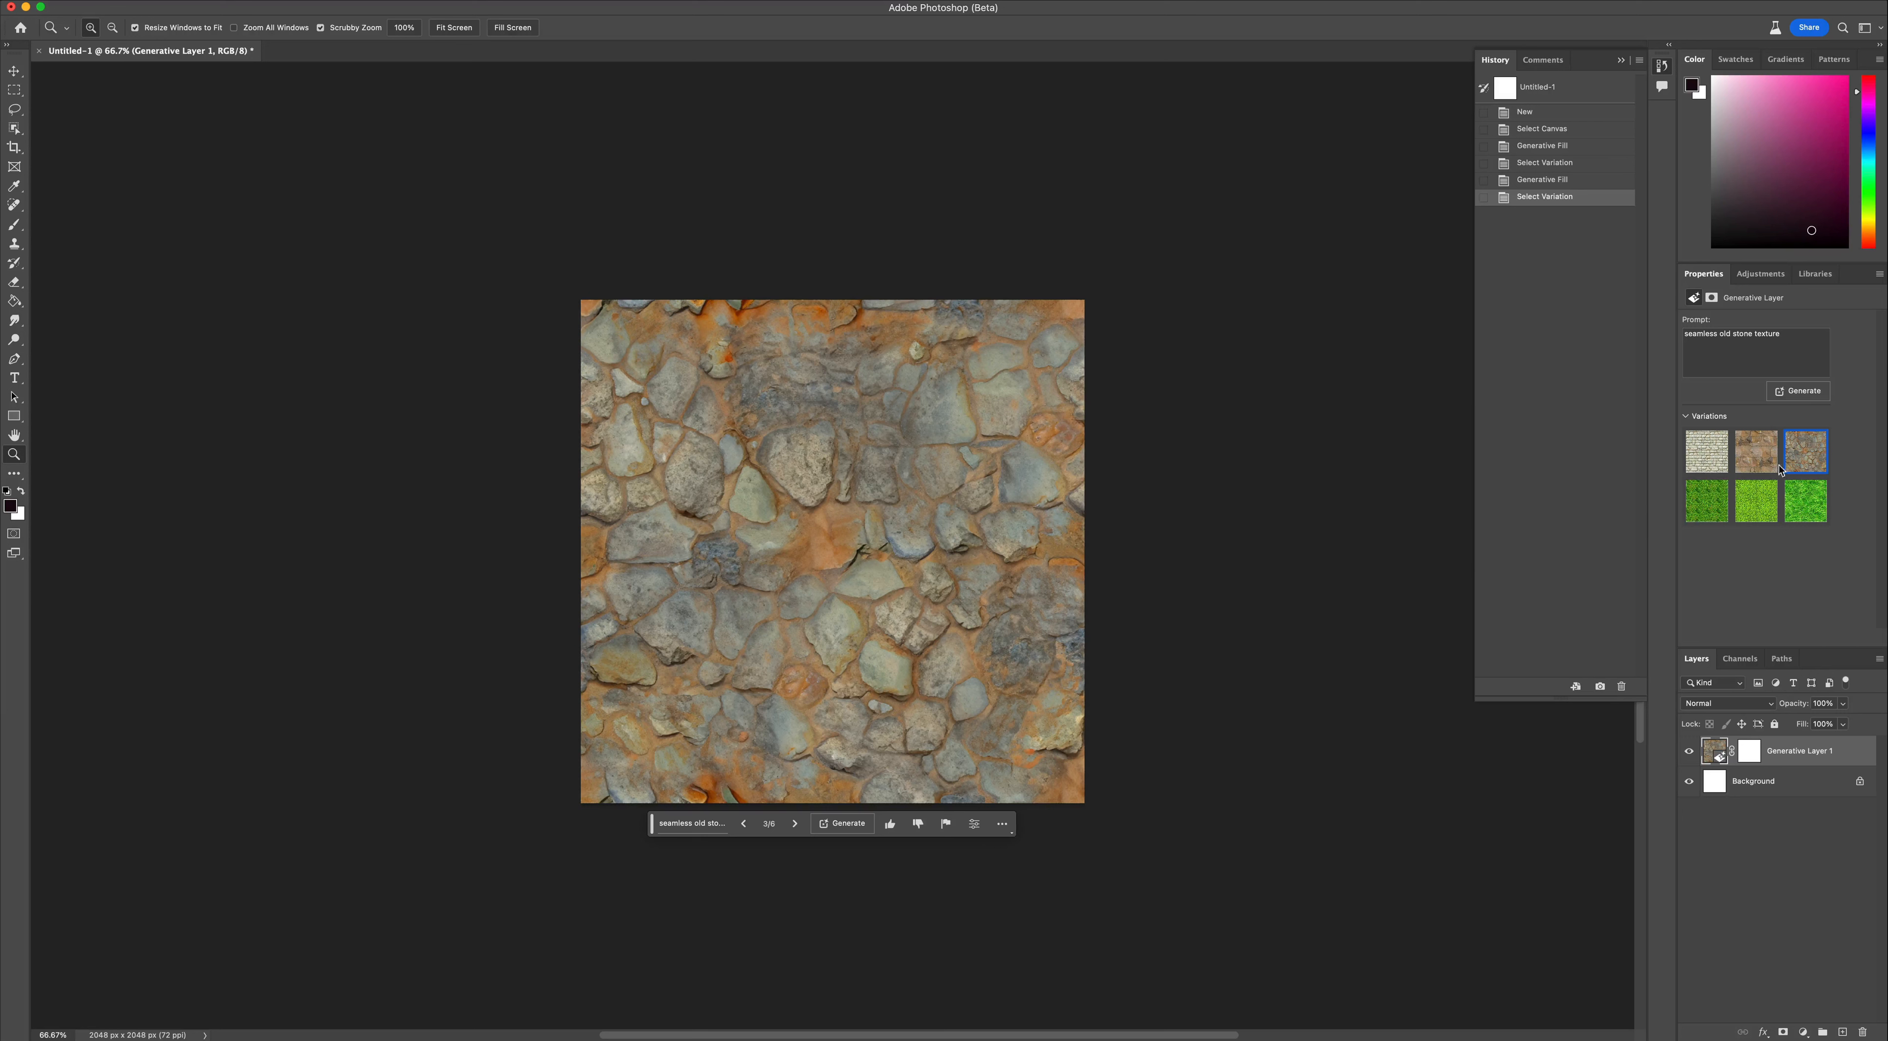
left_click(1797, 392)
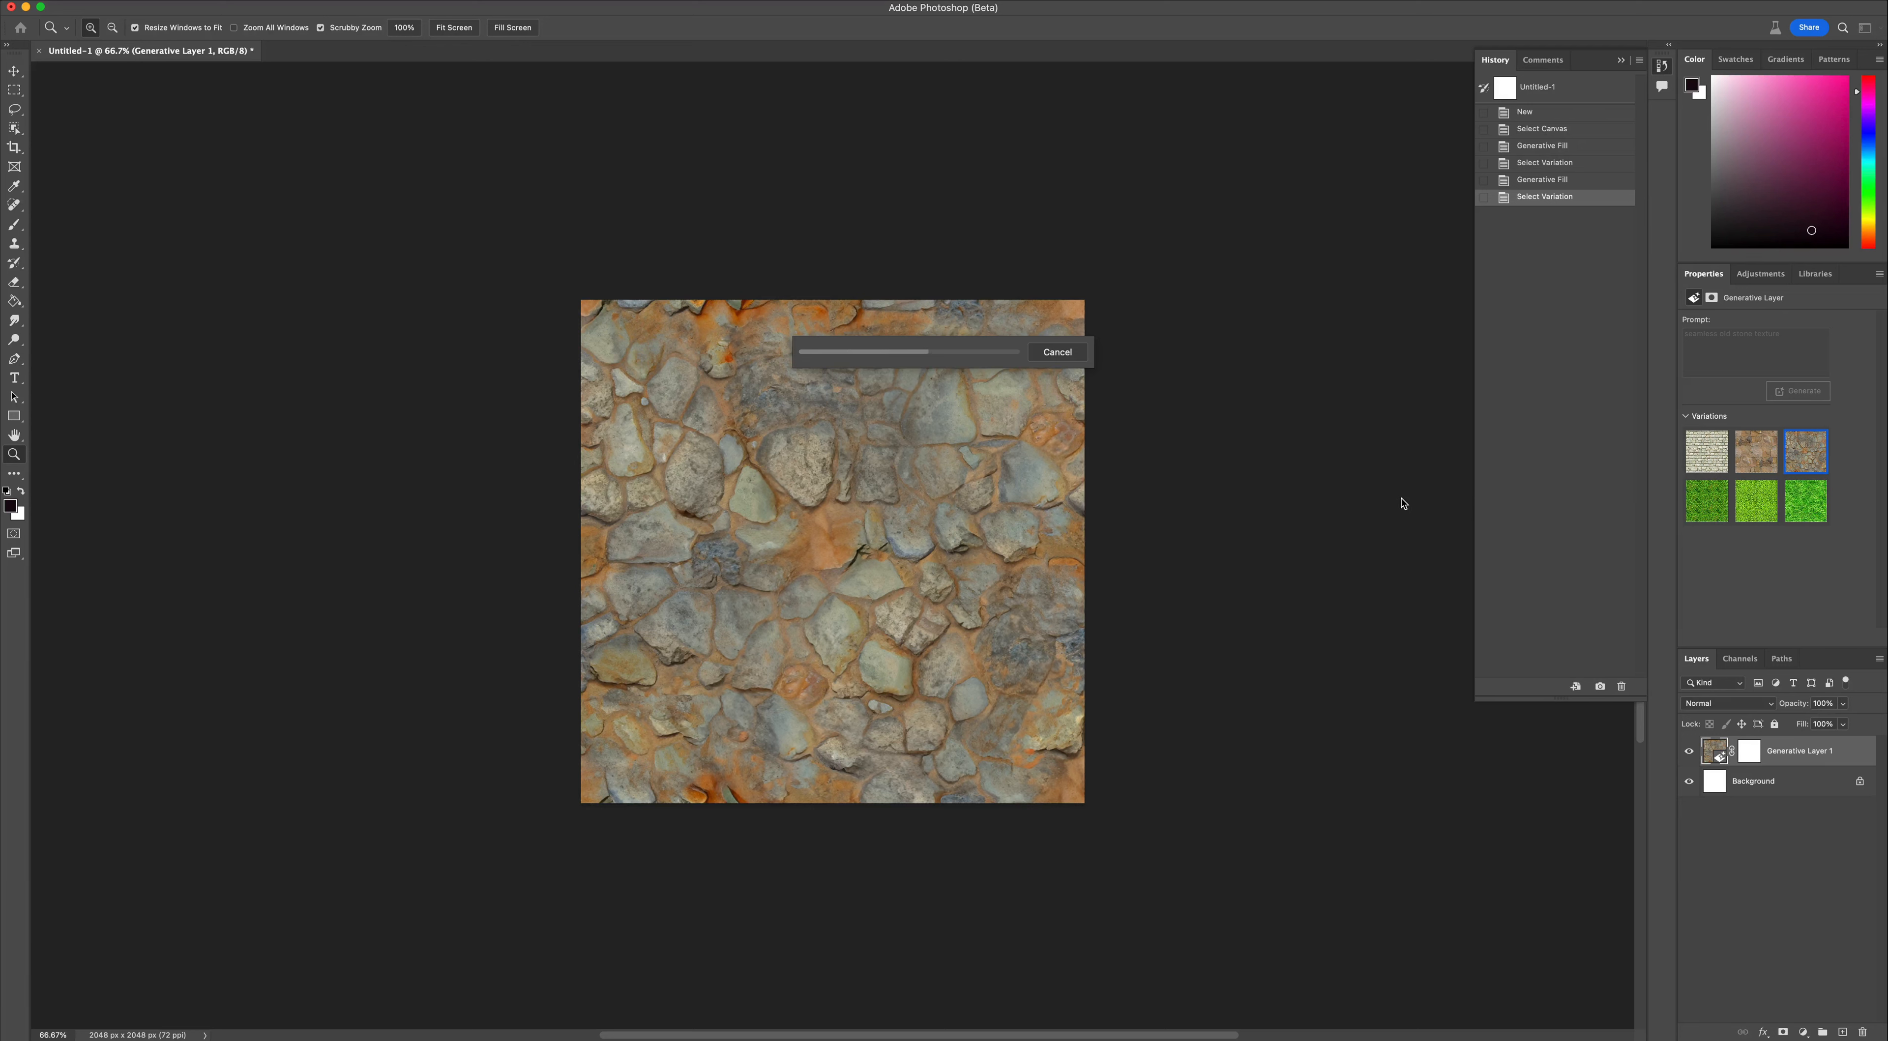
Compare the newly generated stone variations, keep the third one of grey cracked rock and export the image as textureTest.png
left_click(1756, 451)
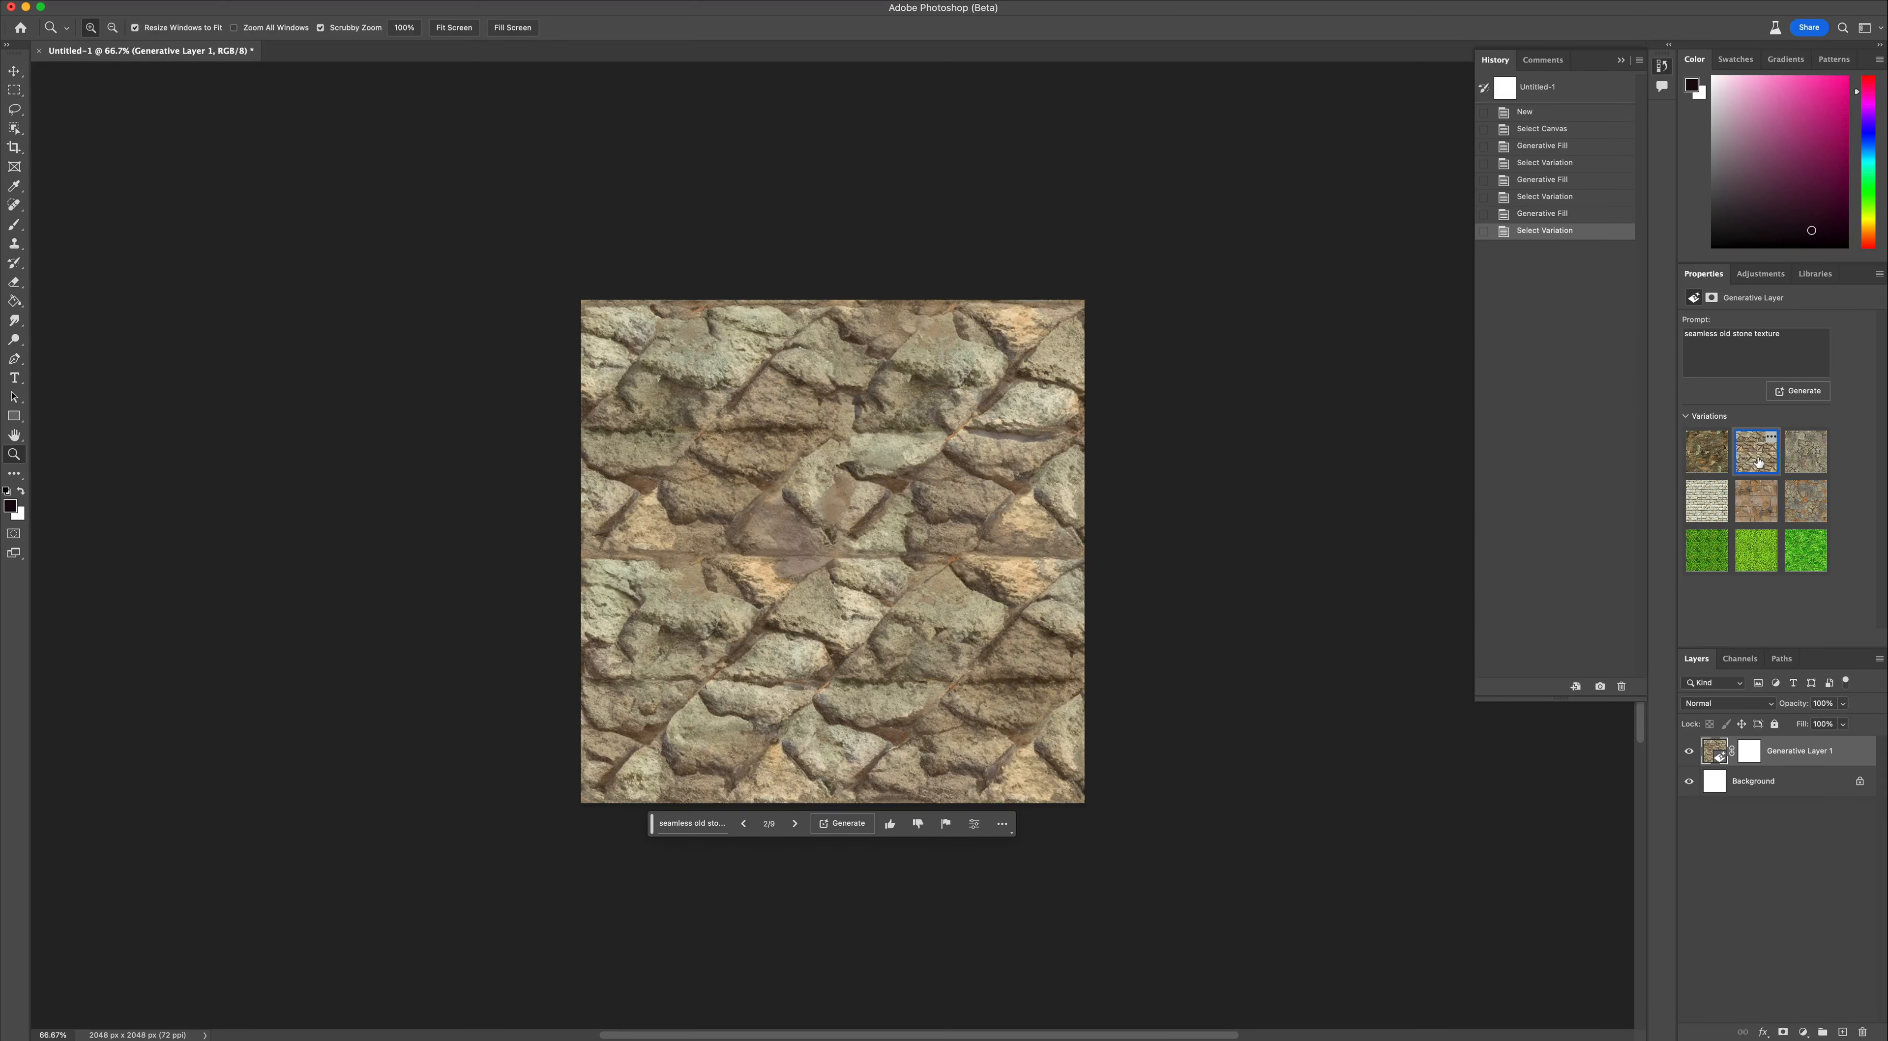
left_click(1801, 464)
left_click(1692, 465)
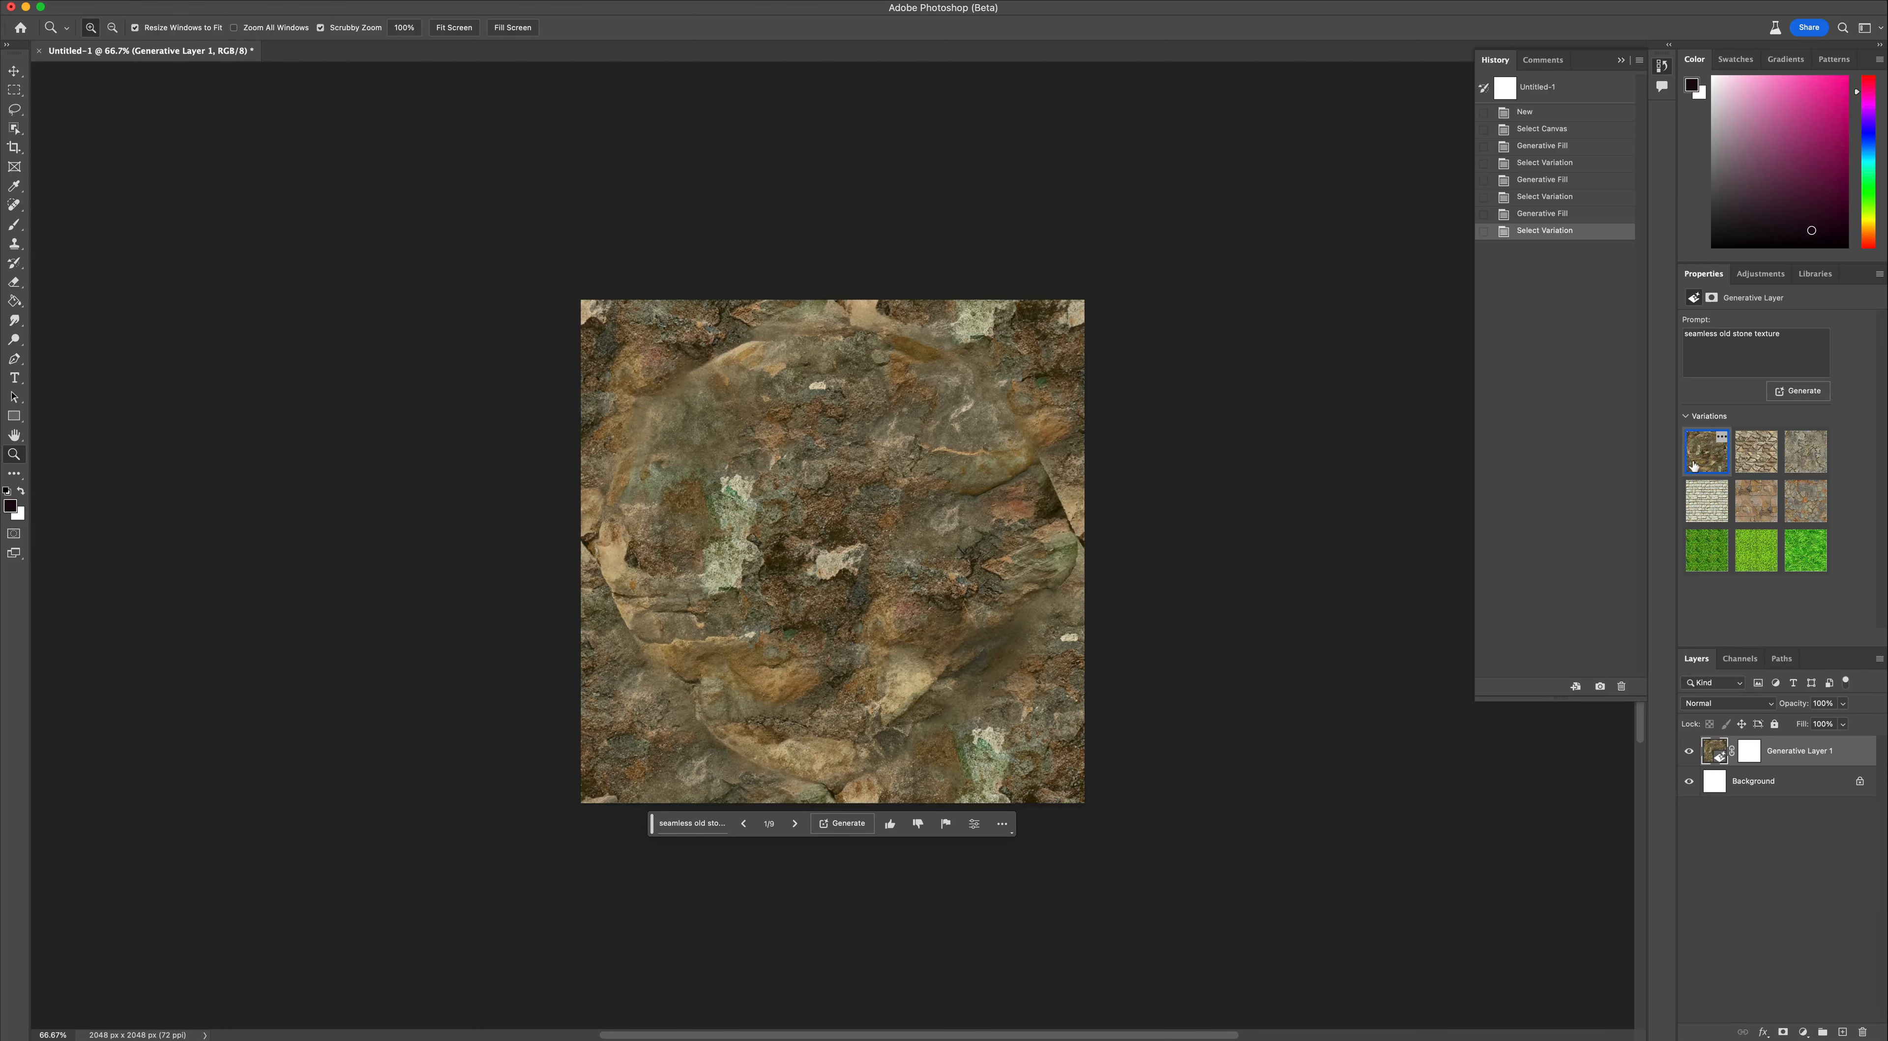
left_click(1807, 466)
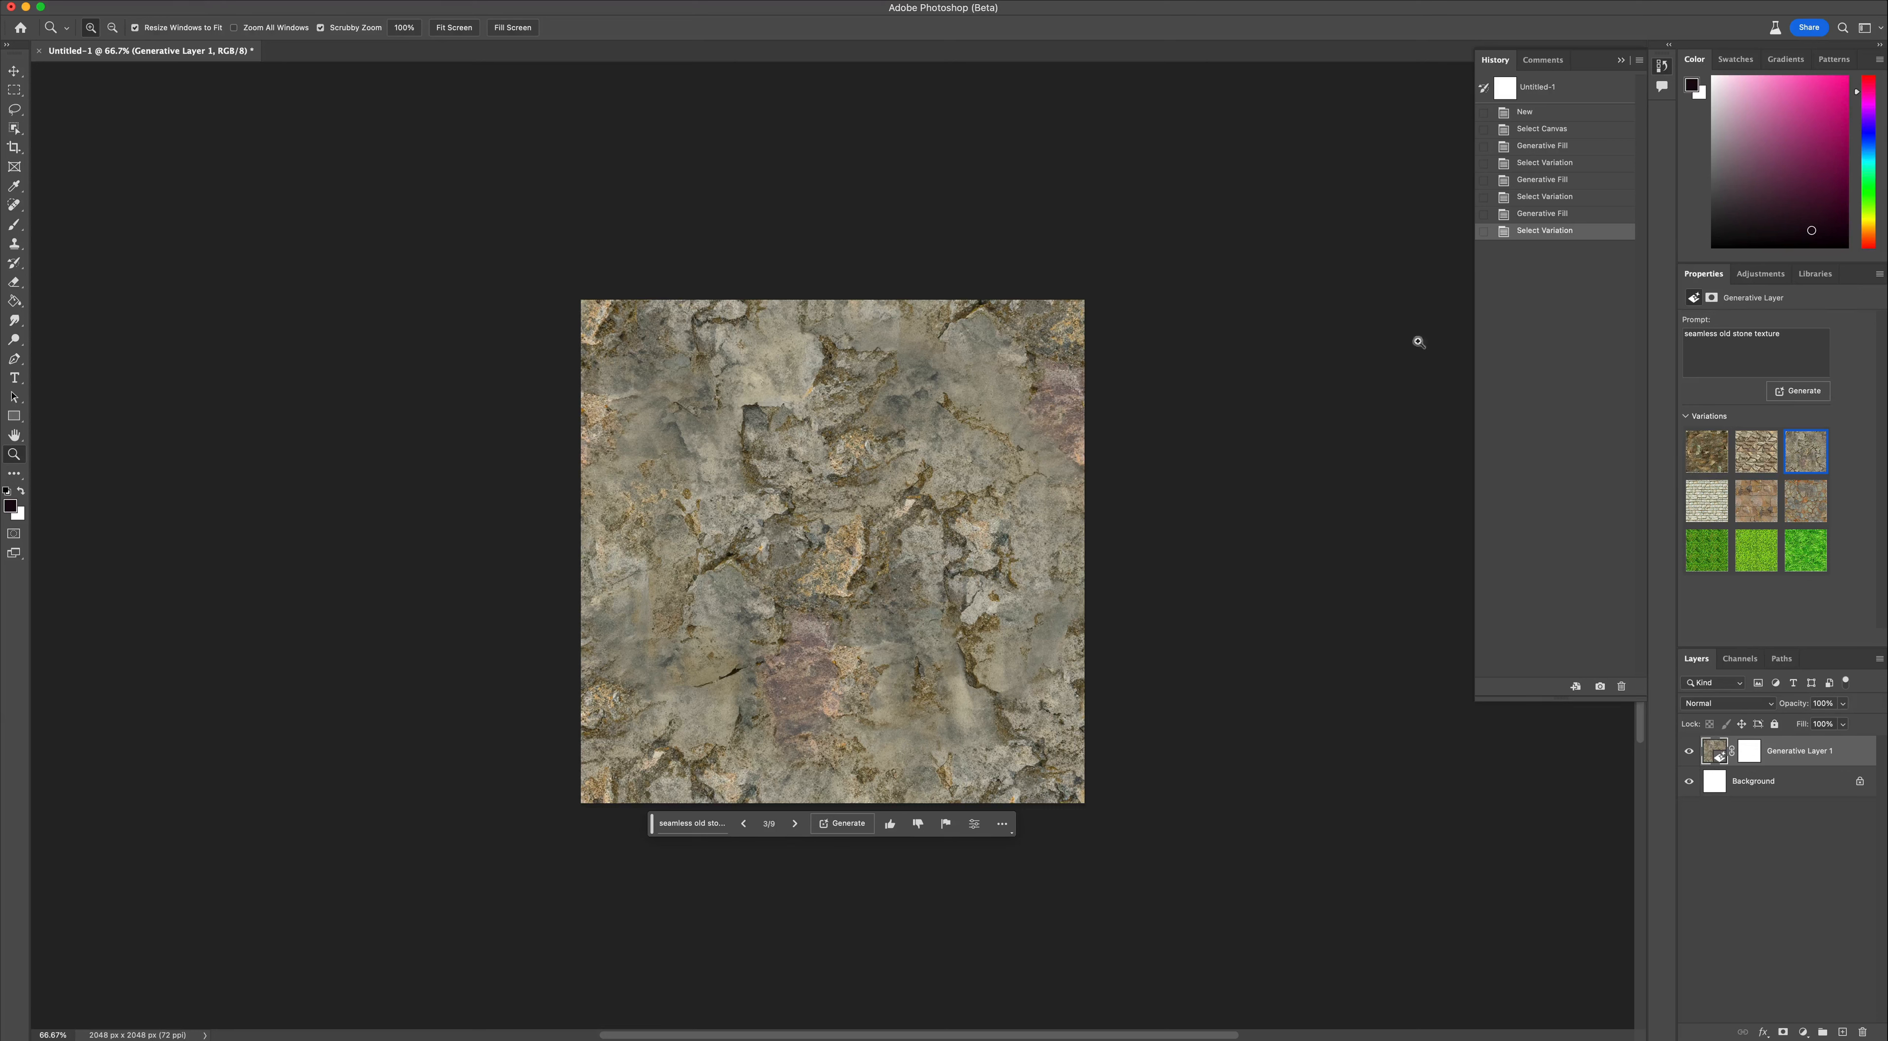
left_click(140, 0)
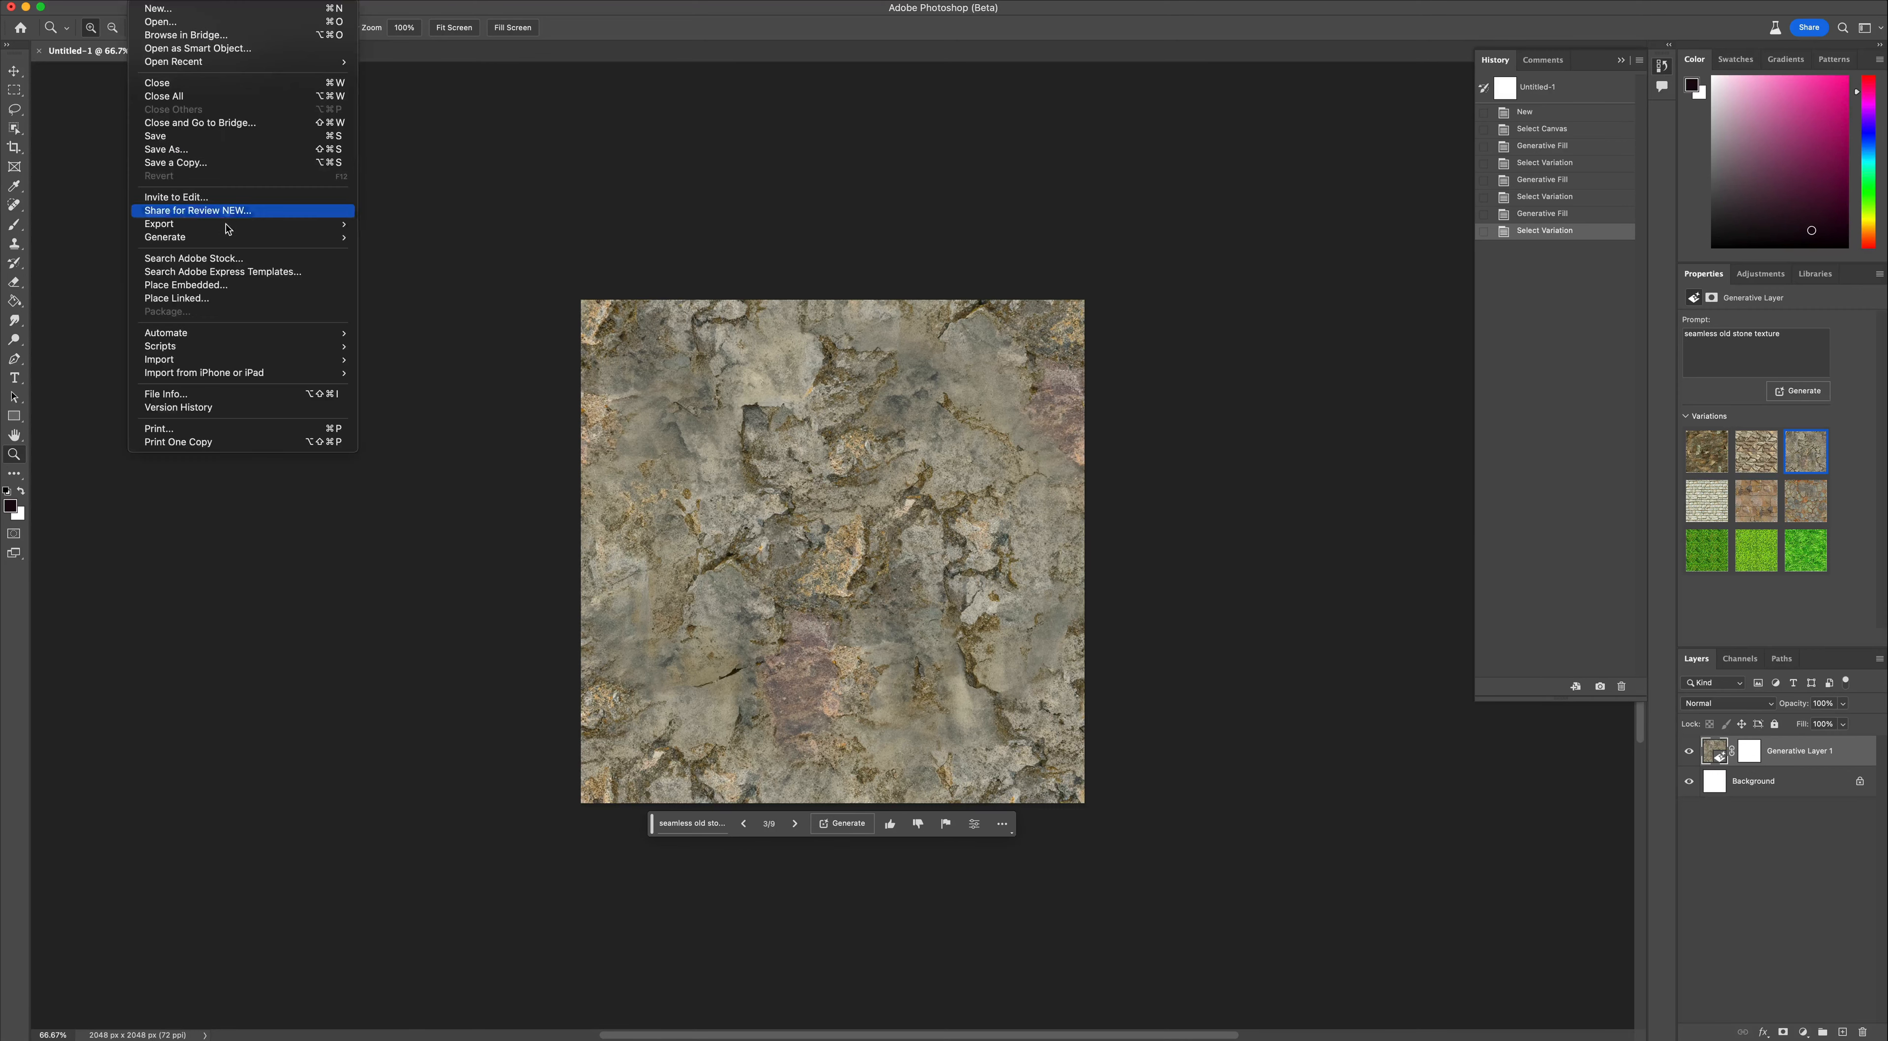
mouse_move(229, 225)
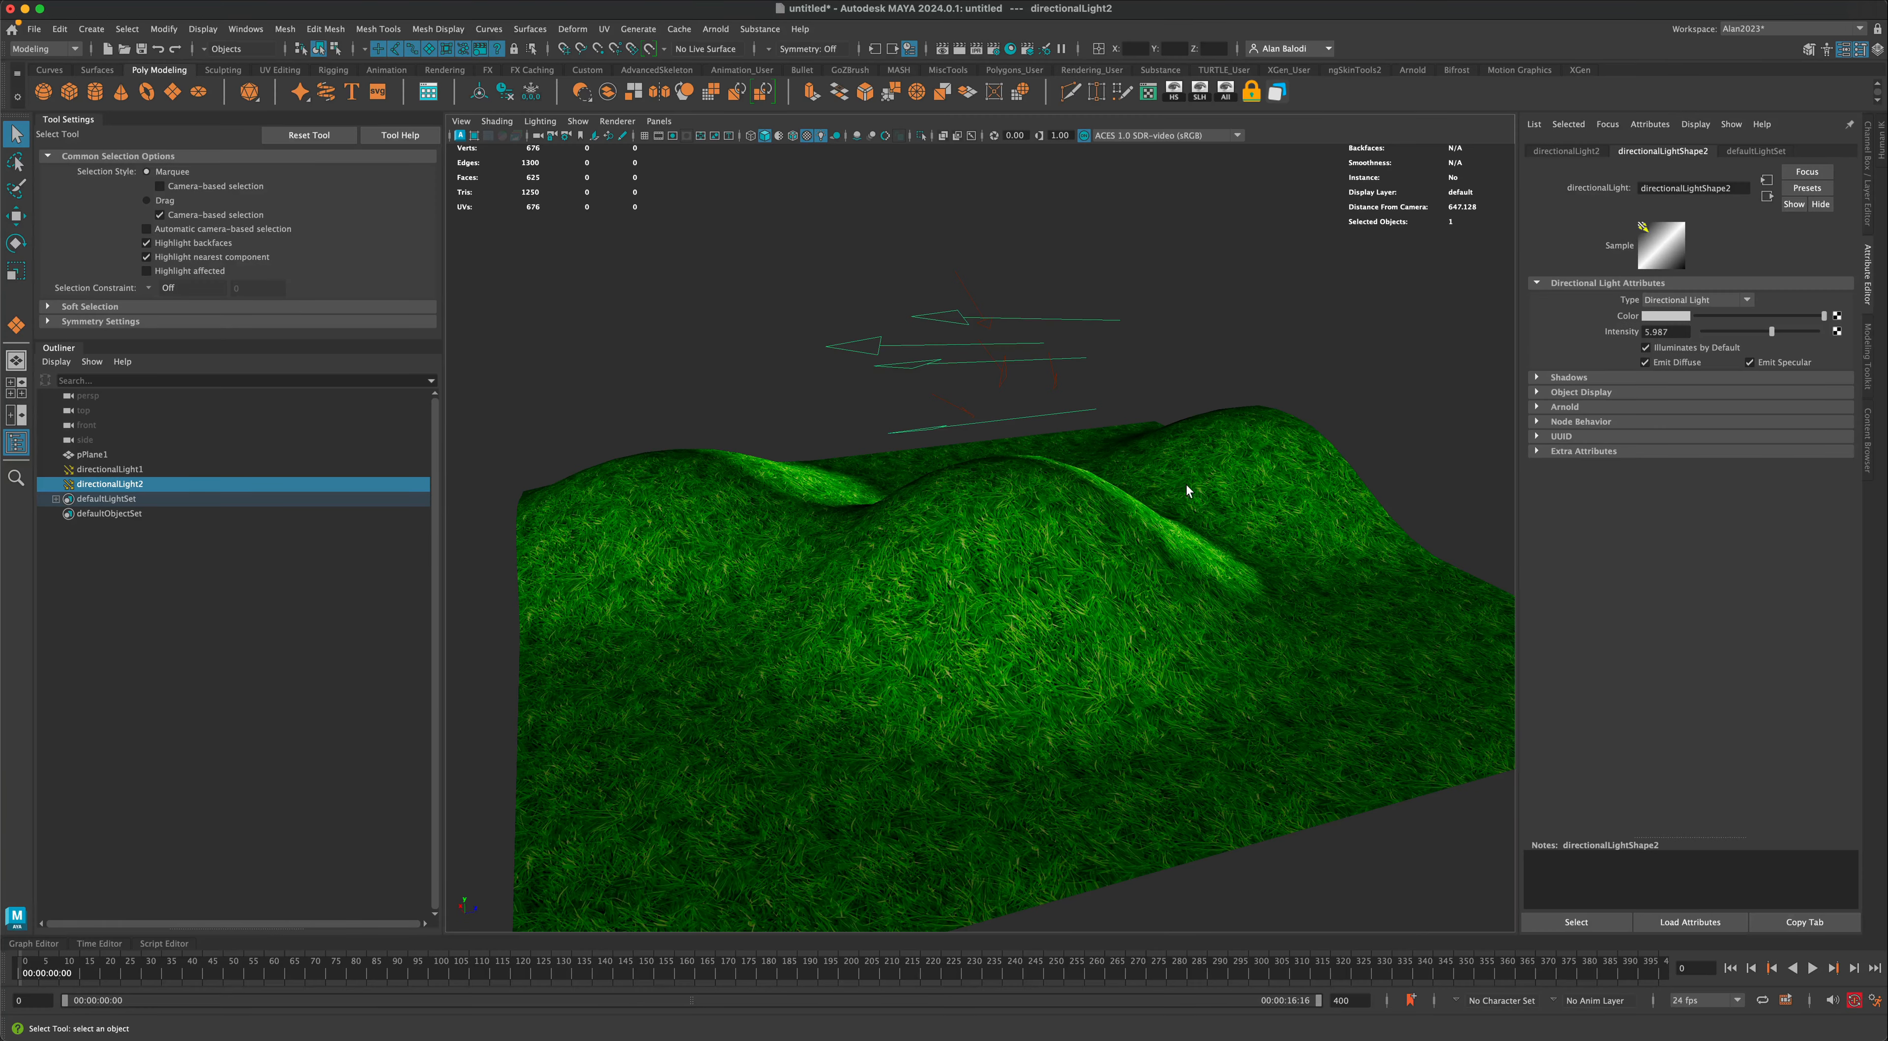
Switch to Maya and reload the textureTest.png image in the file texture driving the terrain material's color
right_click(1191, 485)
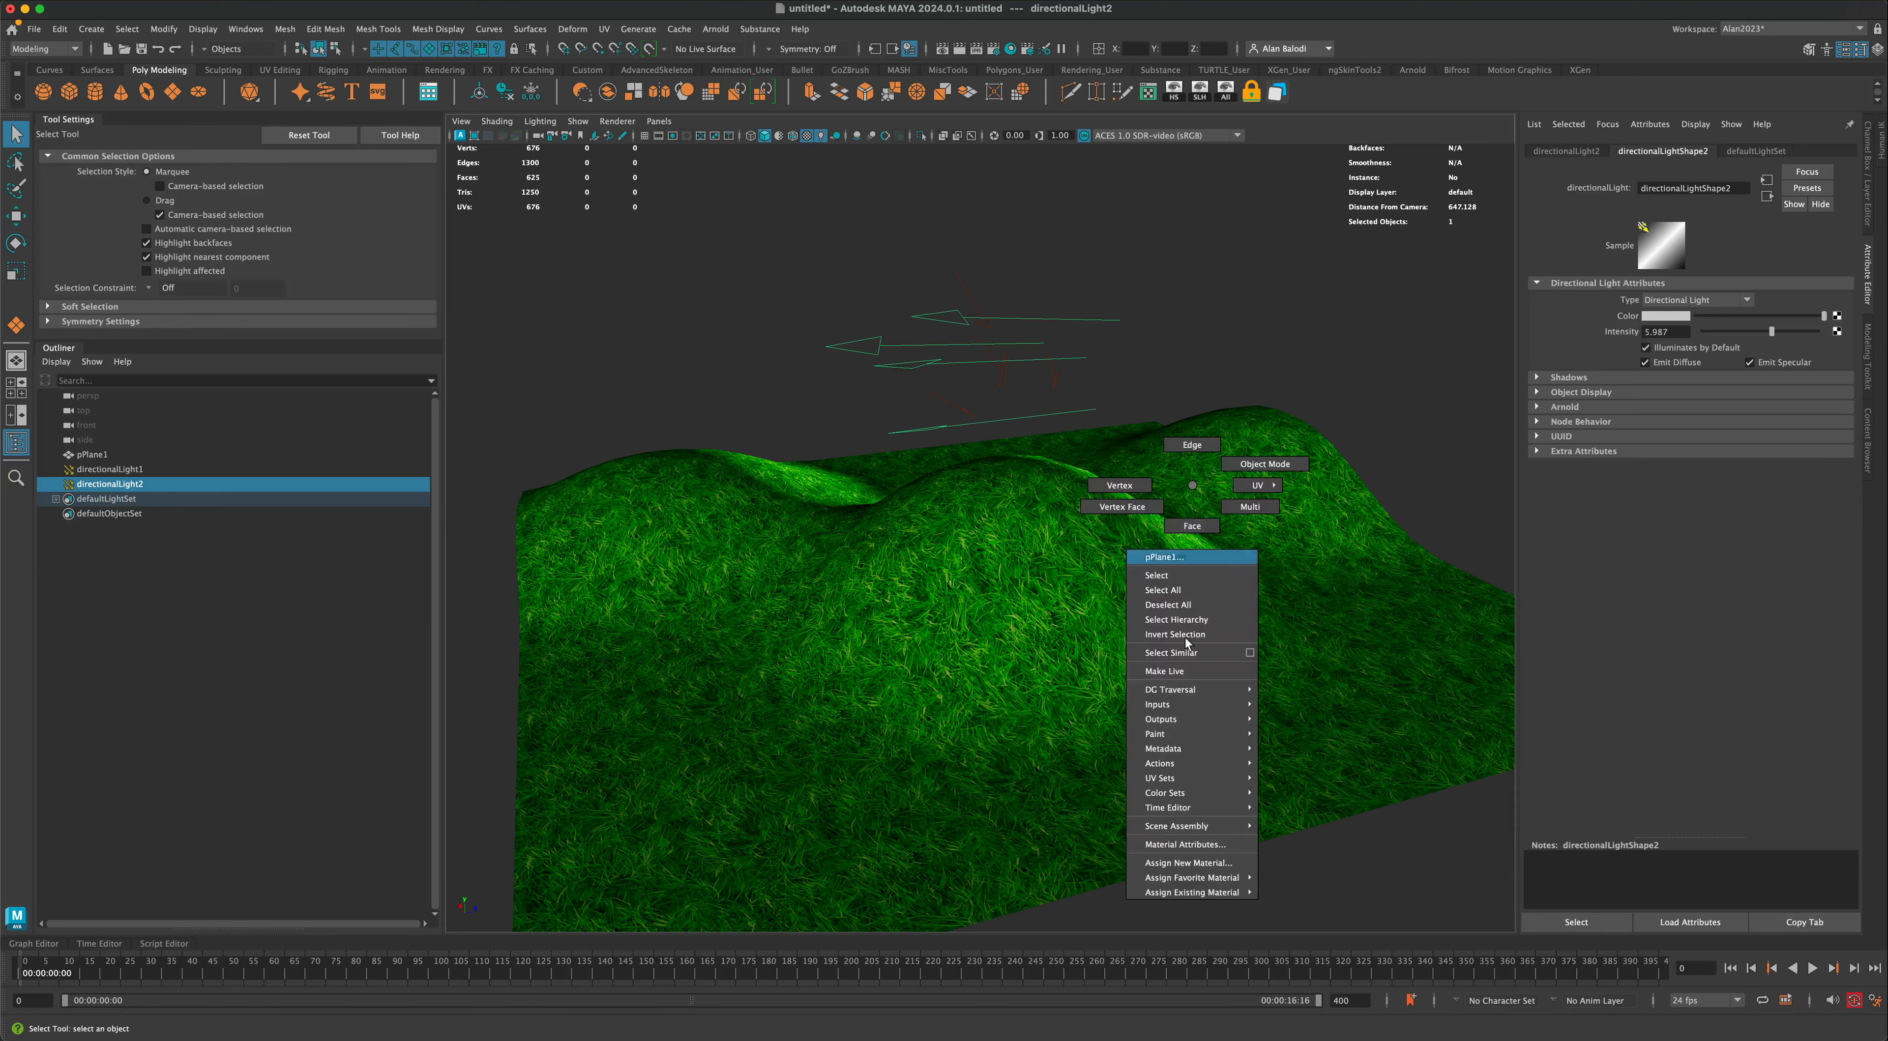
left_click(1182, 845)
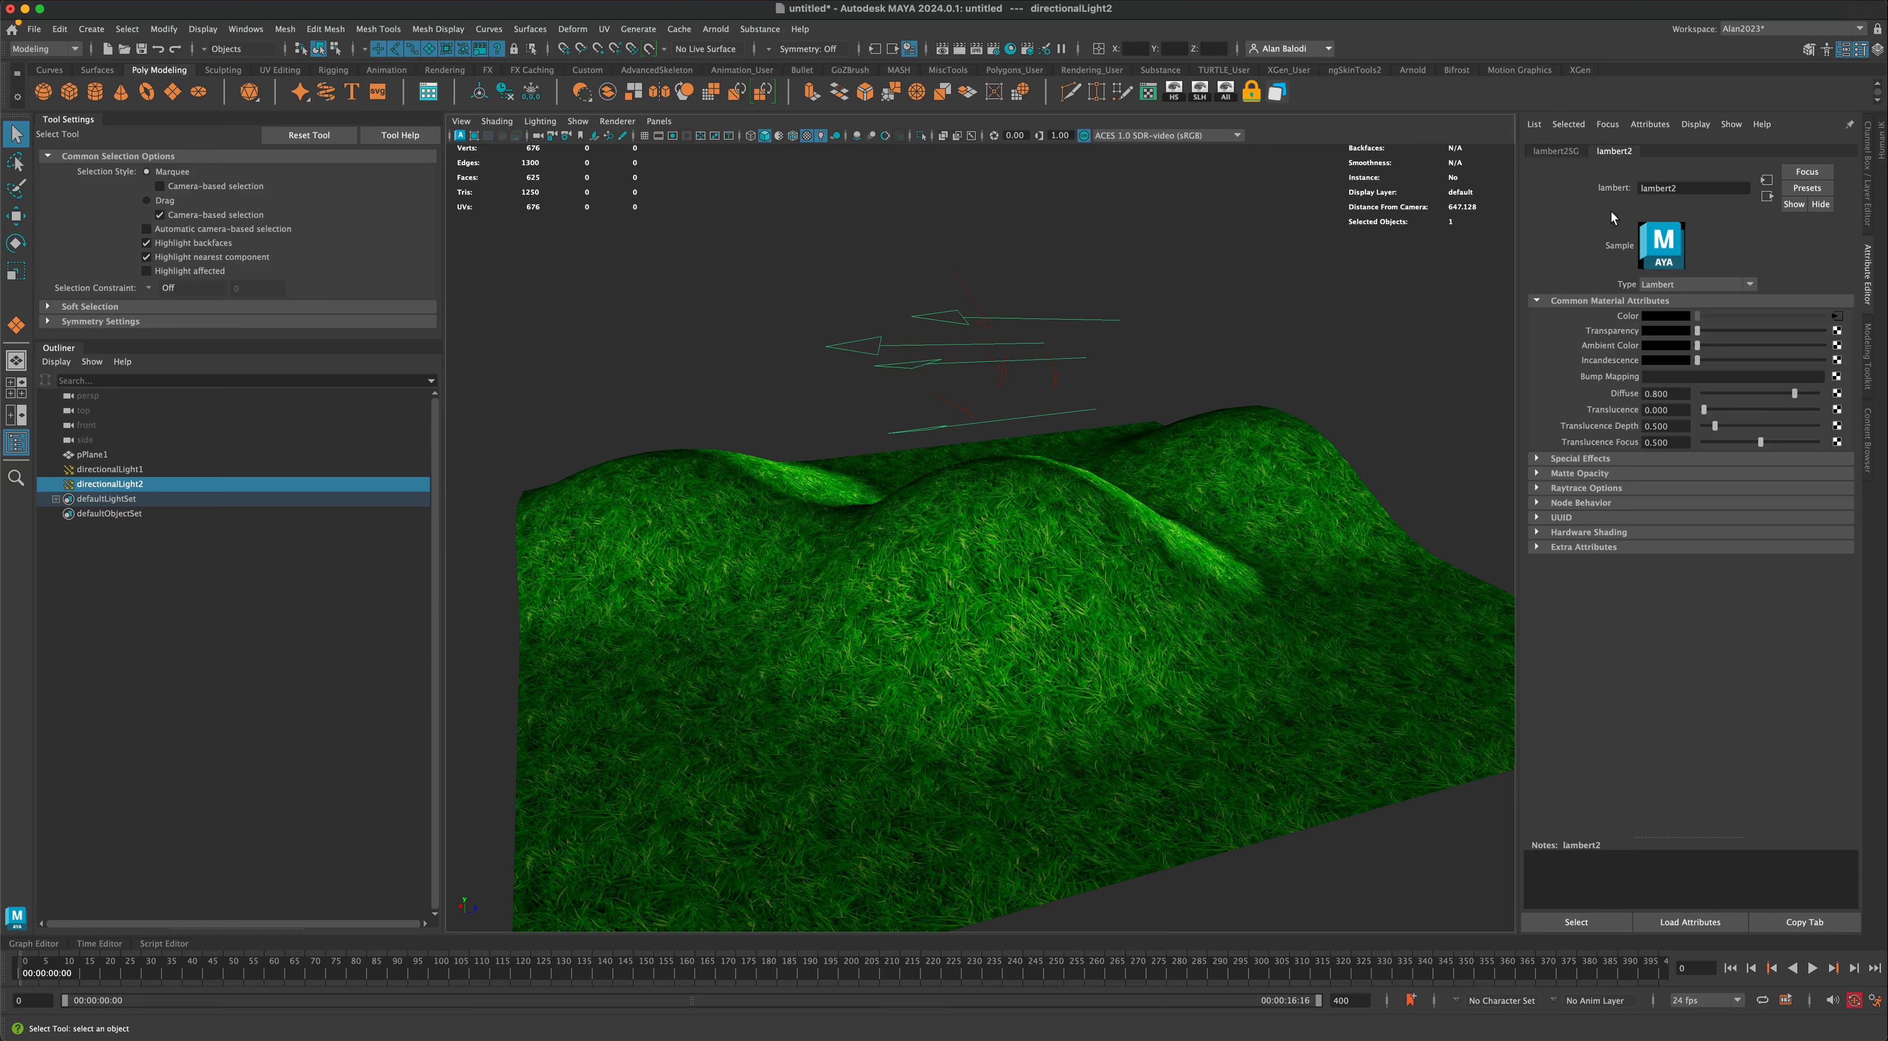
left_click(1837, 318)
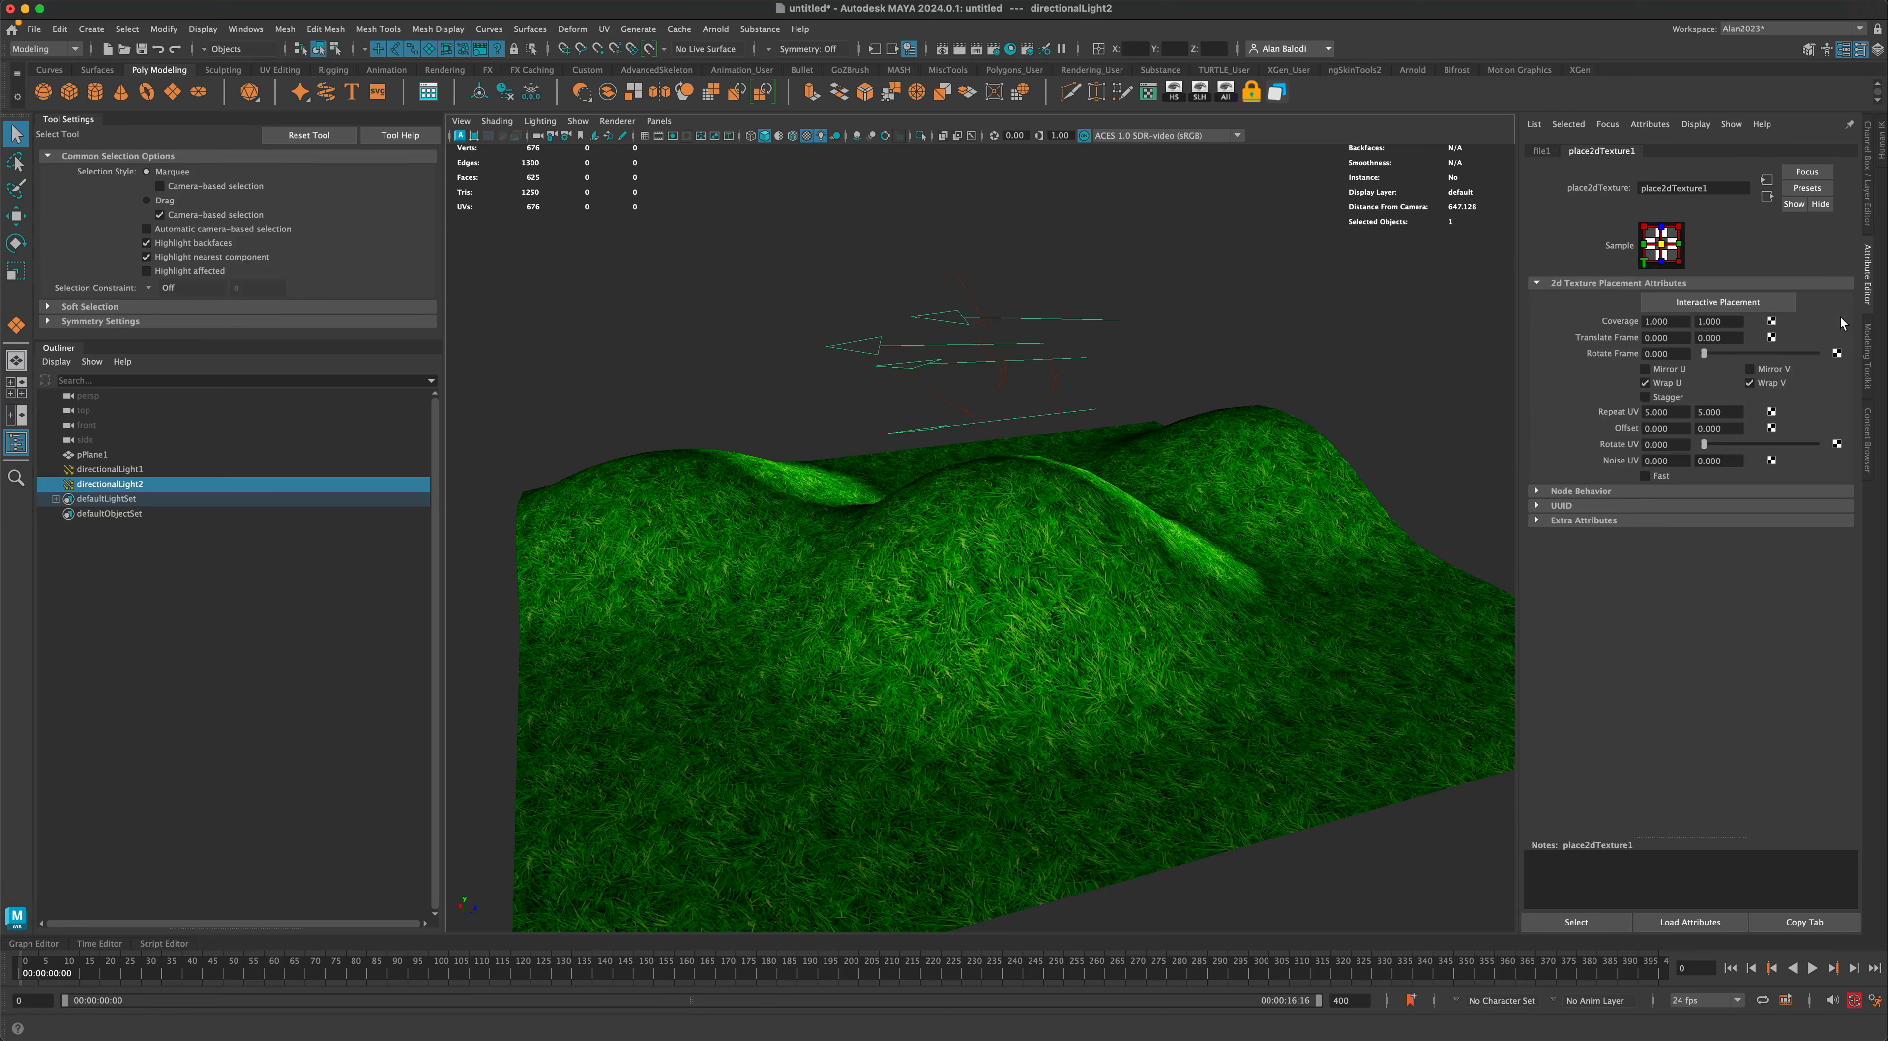
left_click(1540, 151)
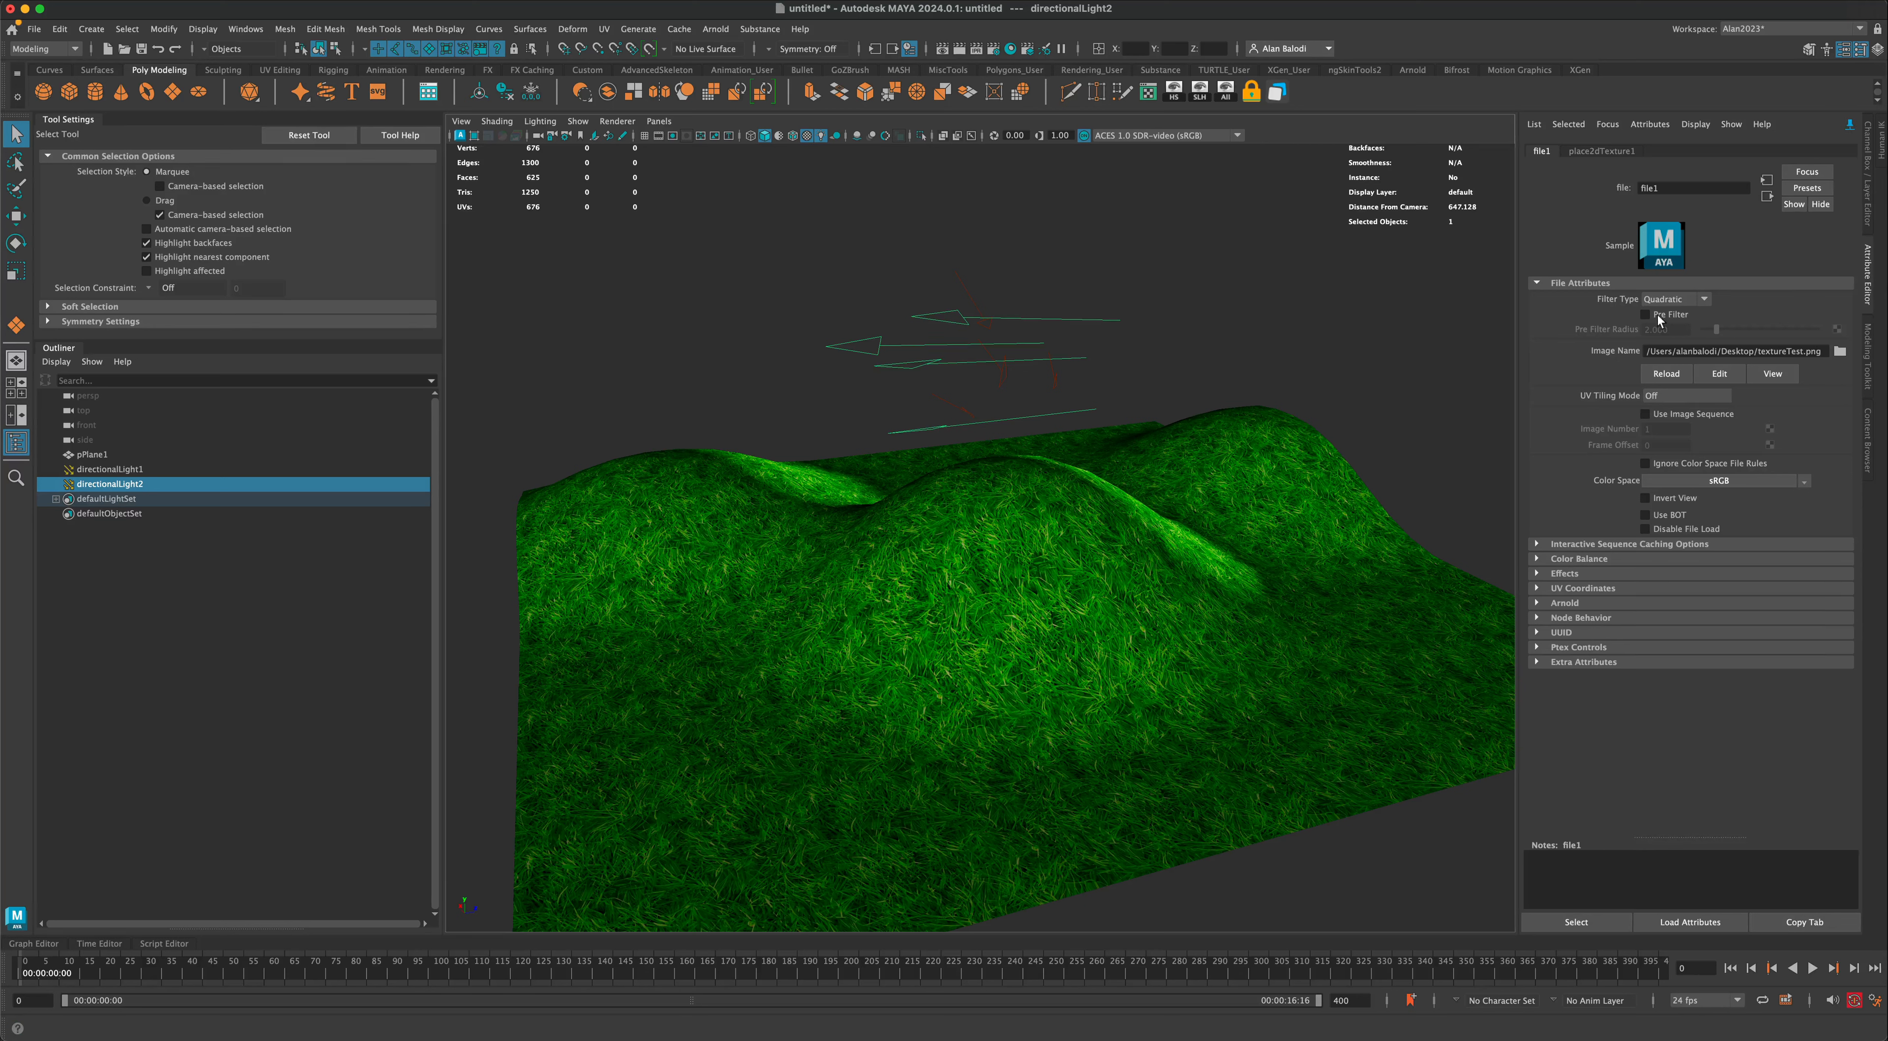
left_click(1666, 374)
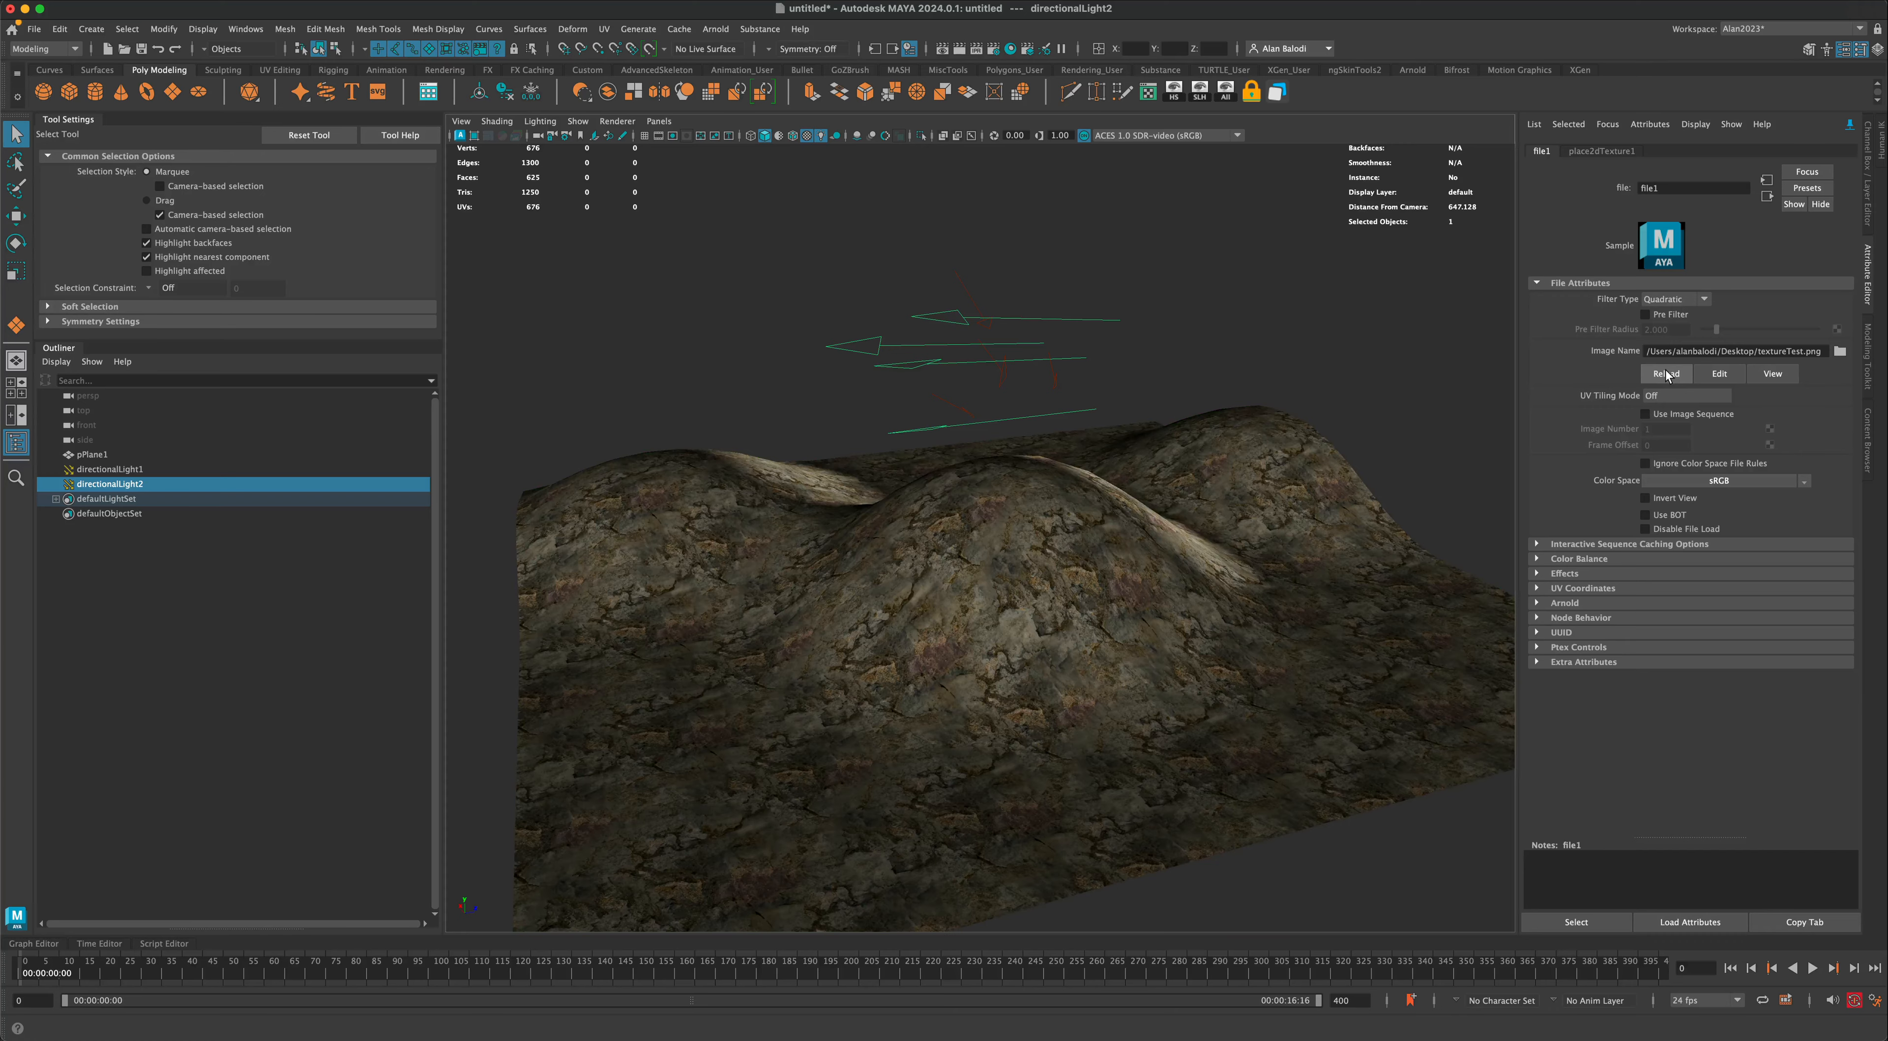
Set the Repeat UV of the terrain texture's 2D placement to 3 by 3 and inspect the stone from another angle
left_click_drag(1291, 424, 1259, 452, "alt")
left_click(1617, 151)
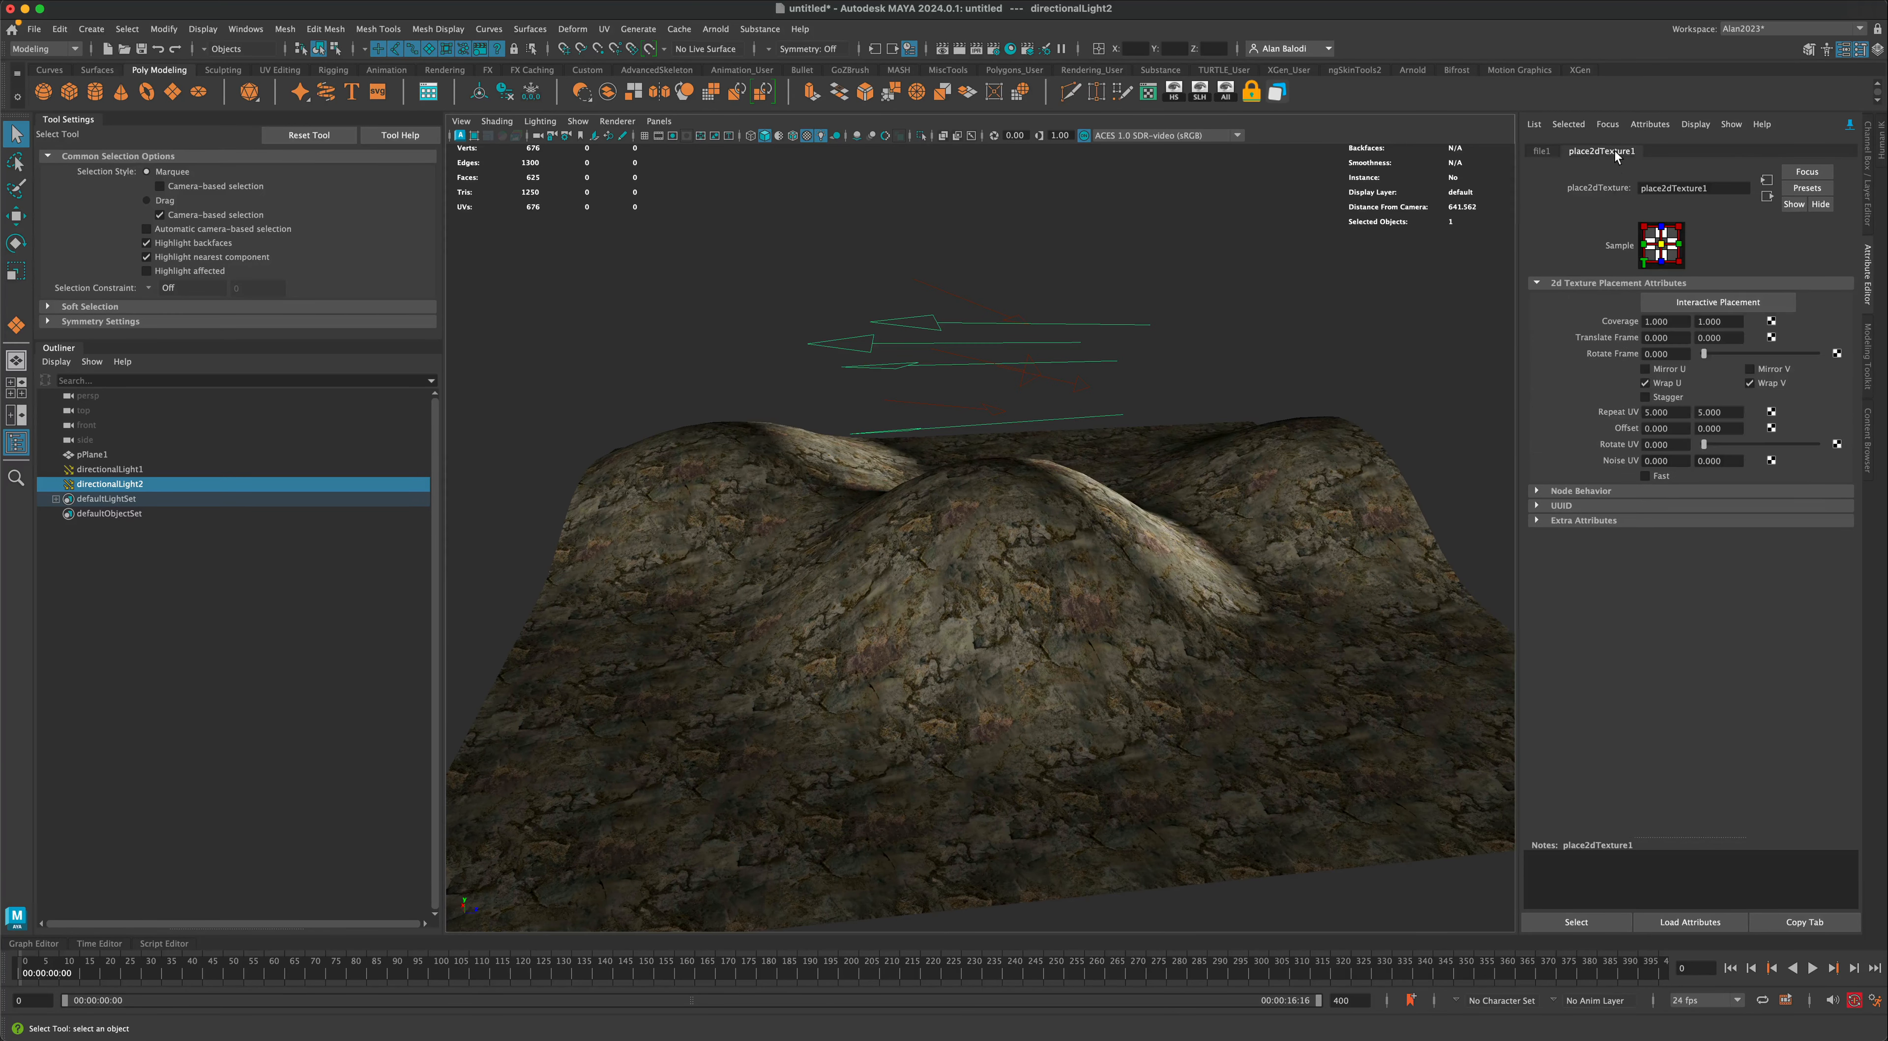
left_click_drag(1674, 412, 1629, 410)
type("3")
key("Tab")
type("3")
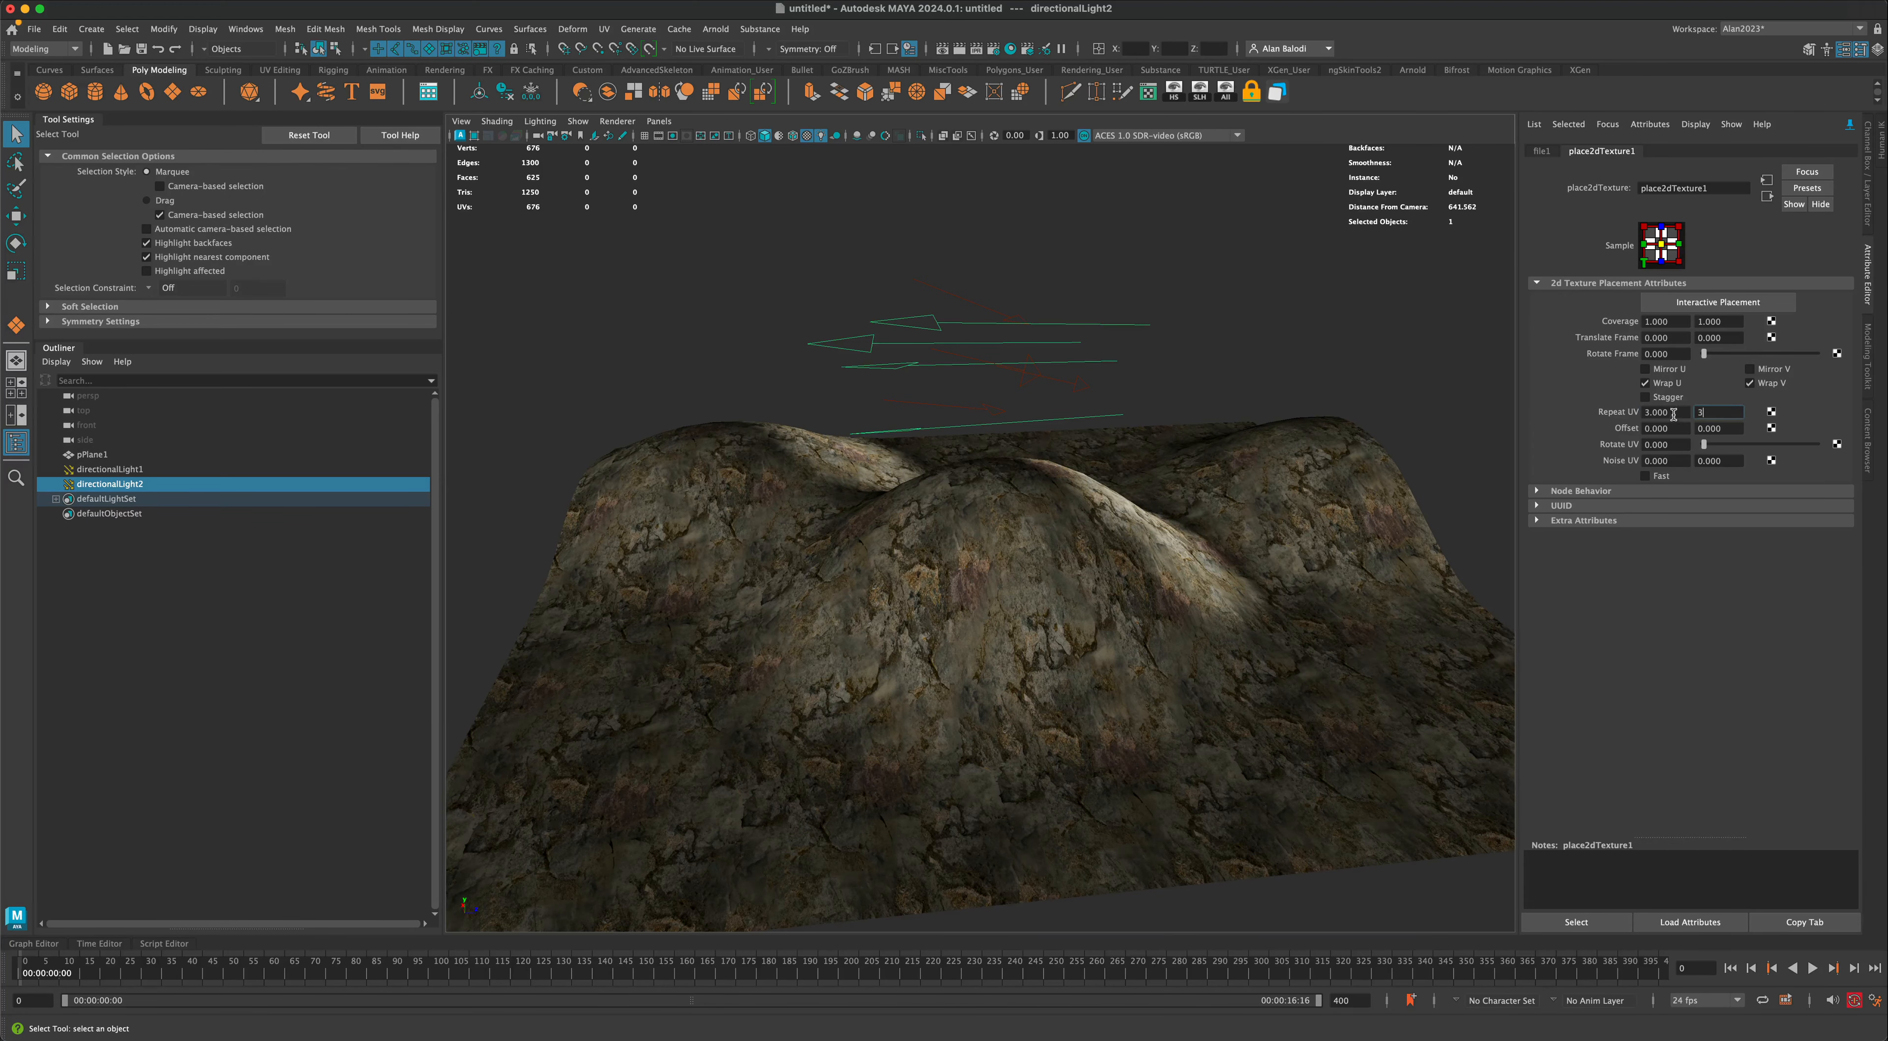
key("Return")
left_click_drag(1315, 443, 901, 568, "alt")
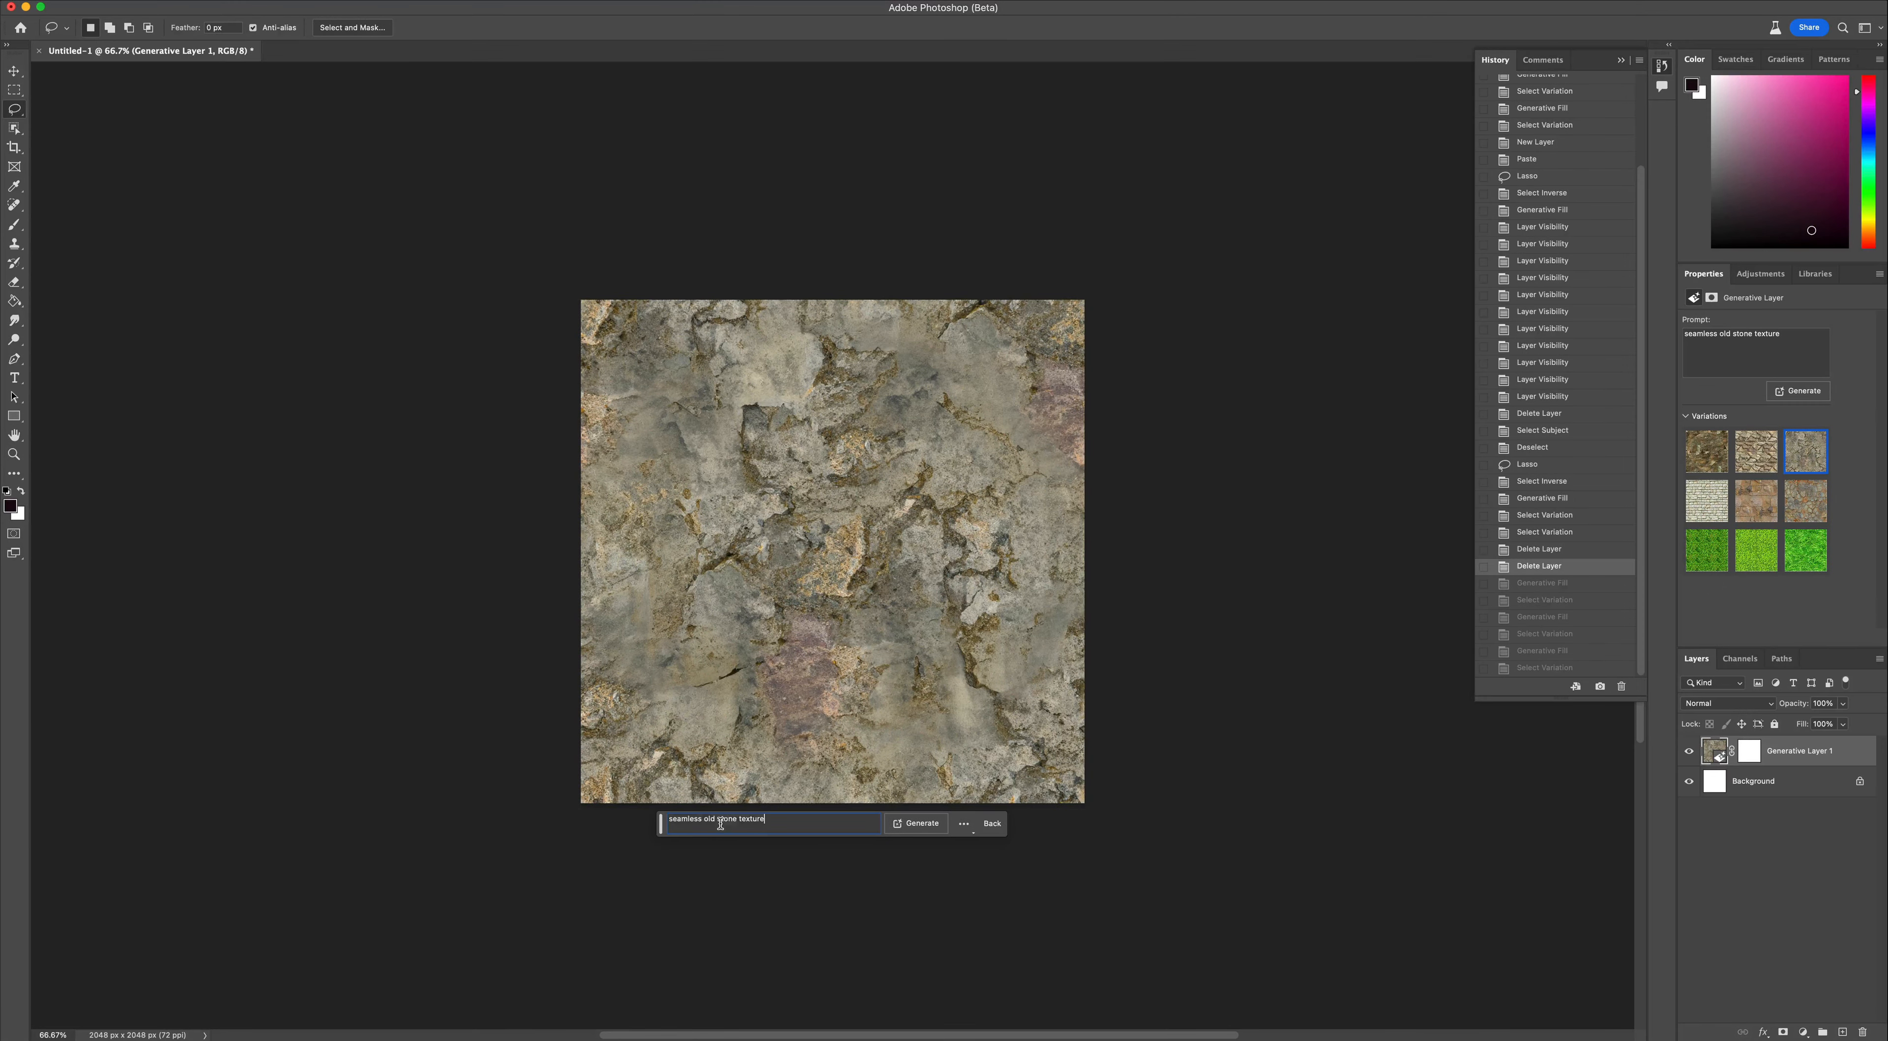
Switch to Photoshop, change the generative layer's prompt to "seamless metal floor tiles scifi texture" and generate new variations
triple_click(735, 825)
left_click(768, 823)
left_click(922, 824)
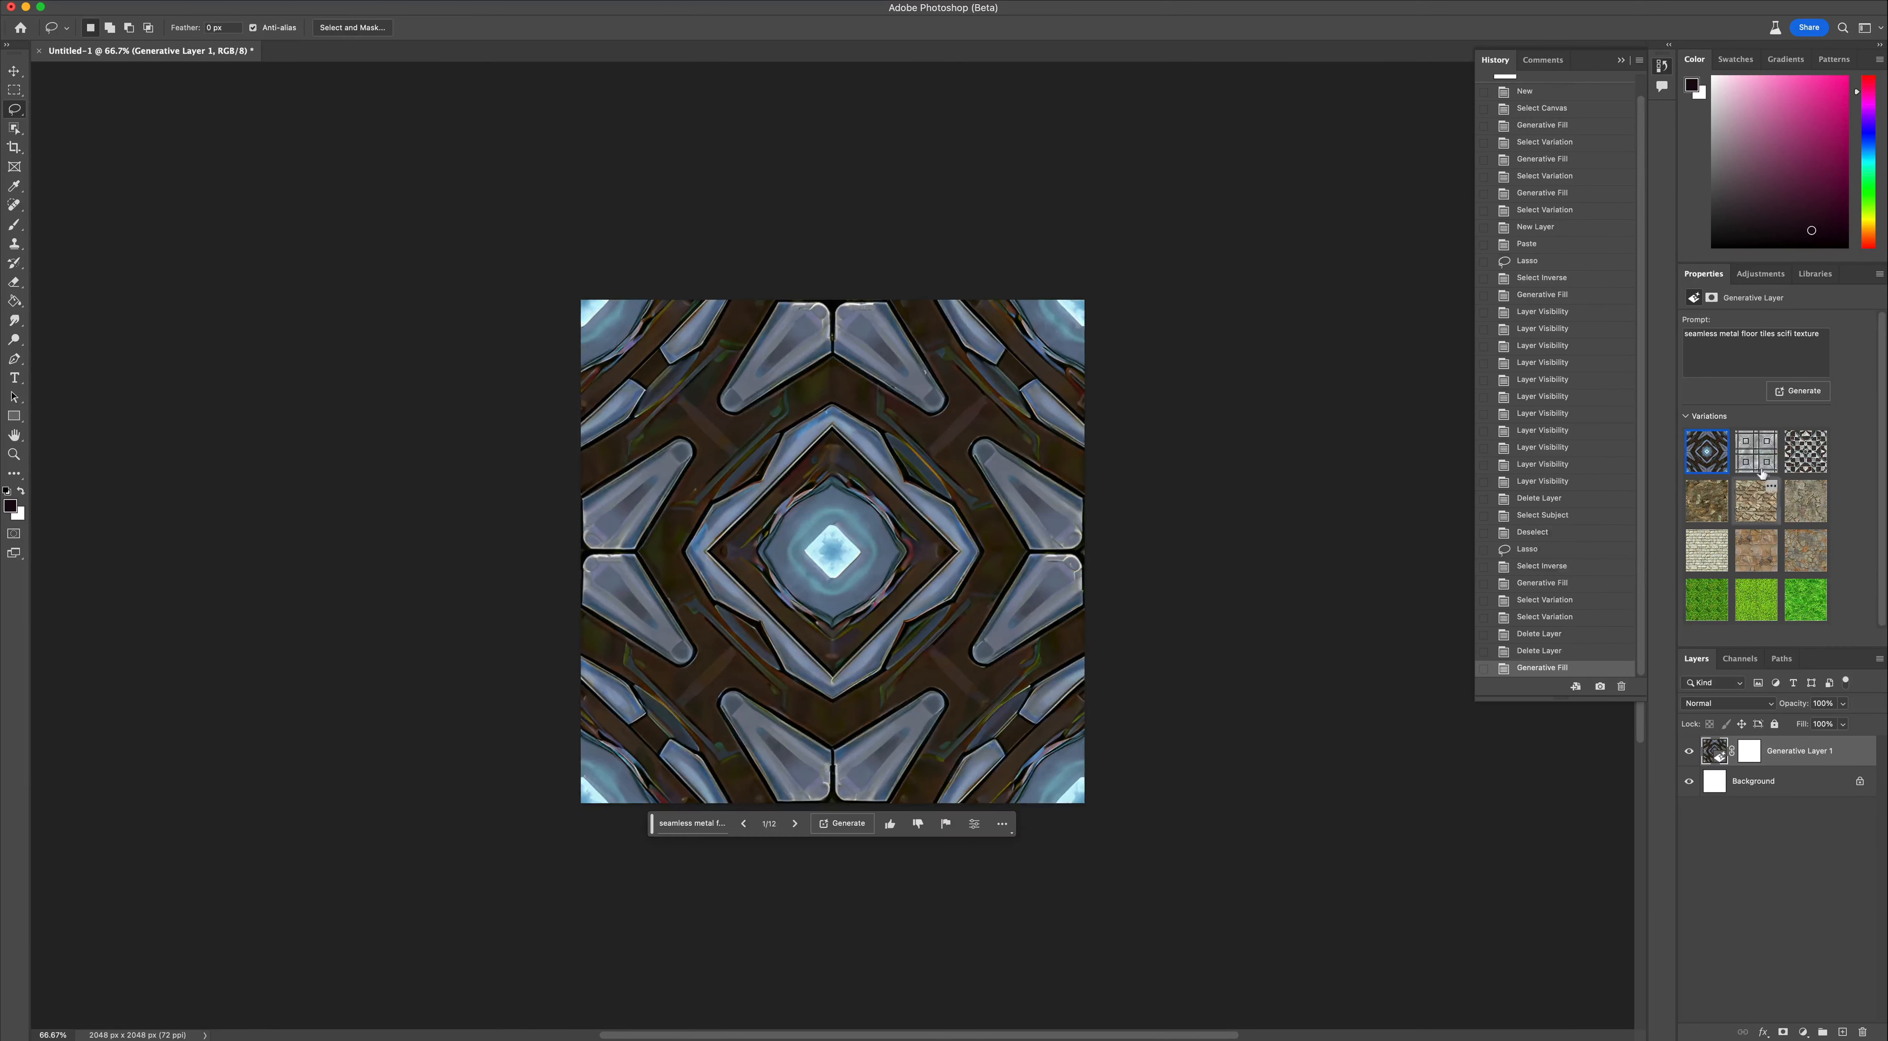
Compare the three metal floor tile variations and keep the first one with the glowing blue diamond pattern
left_click(1756, 452)
left_click(1810, 458)
left_click(1756, 454)
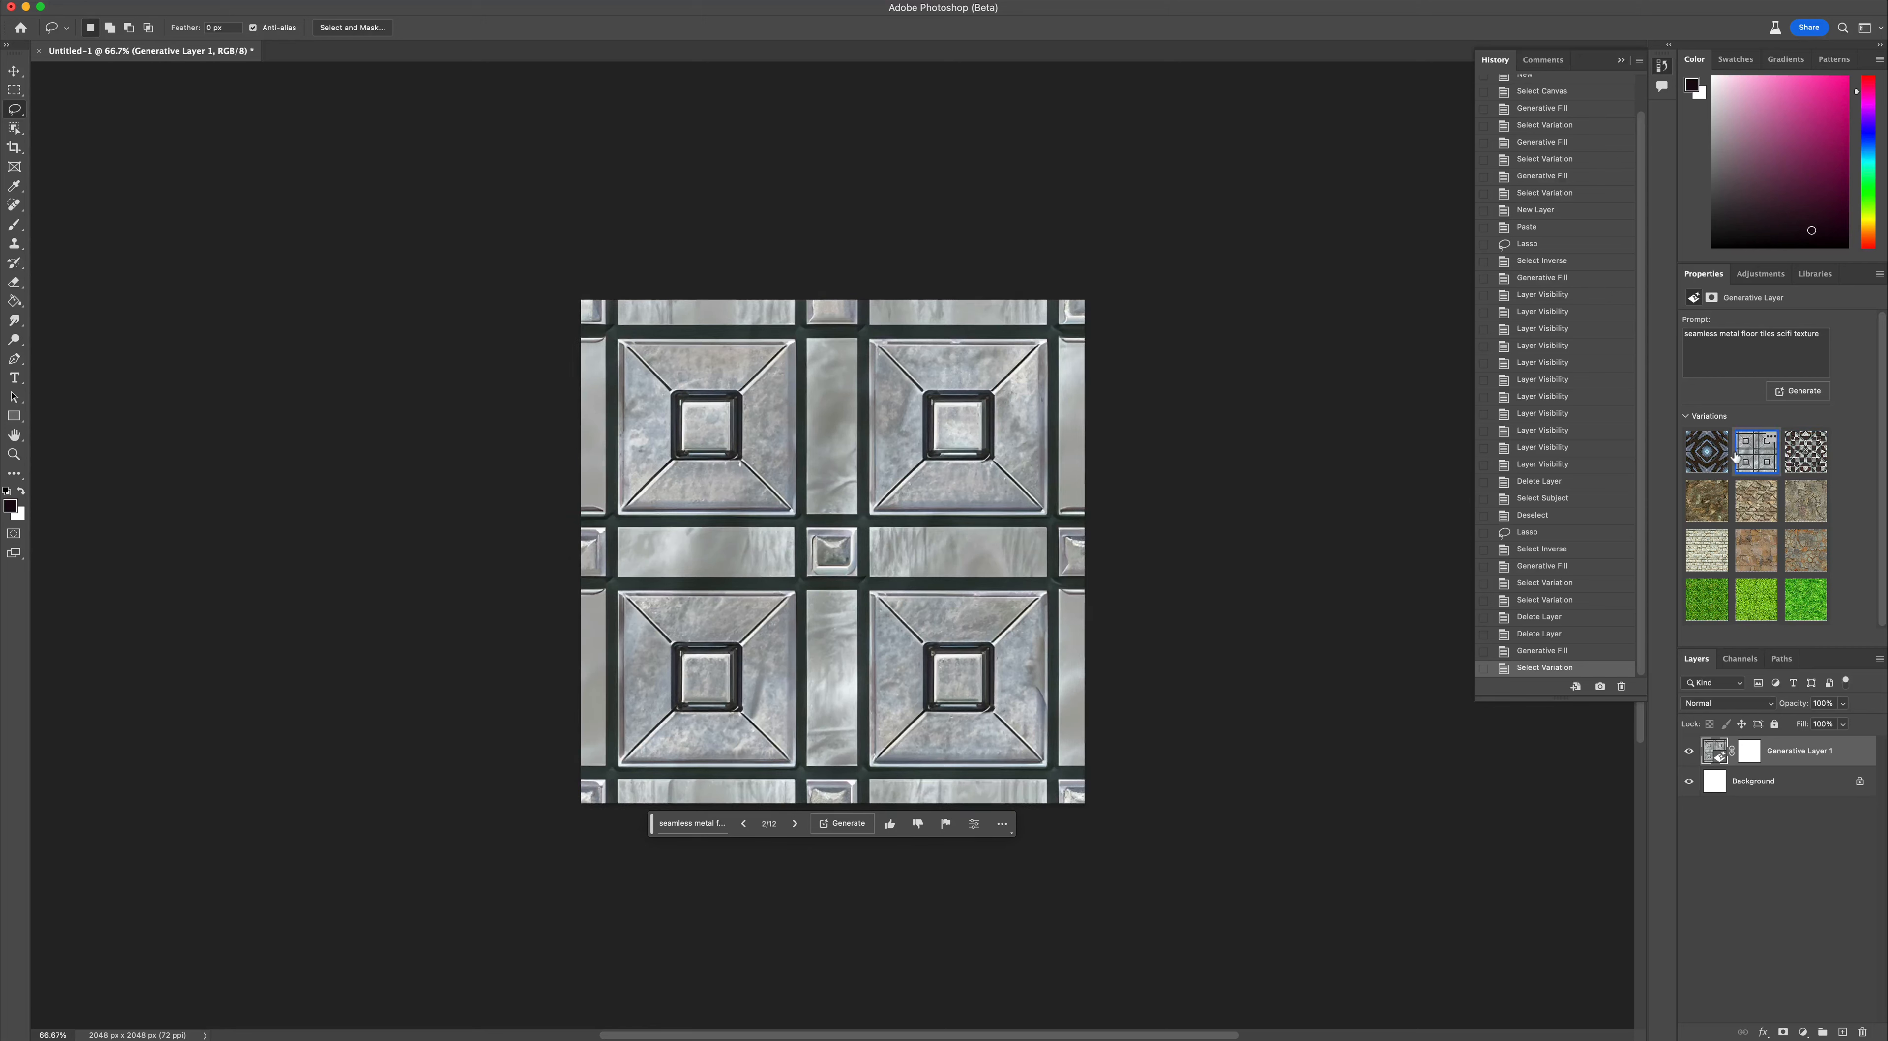
left_click(1708, 452)
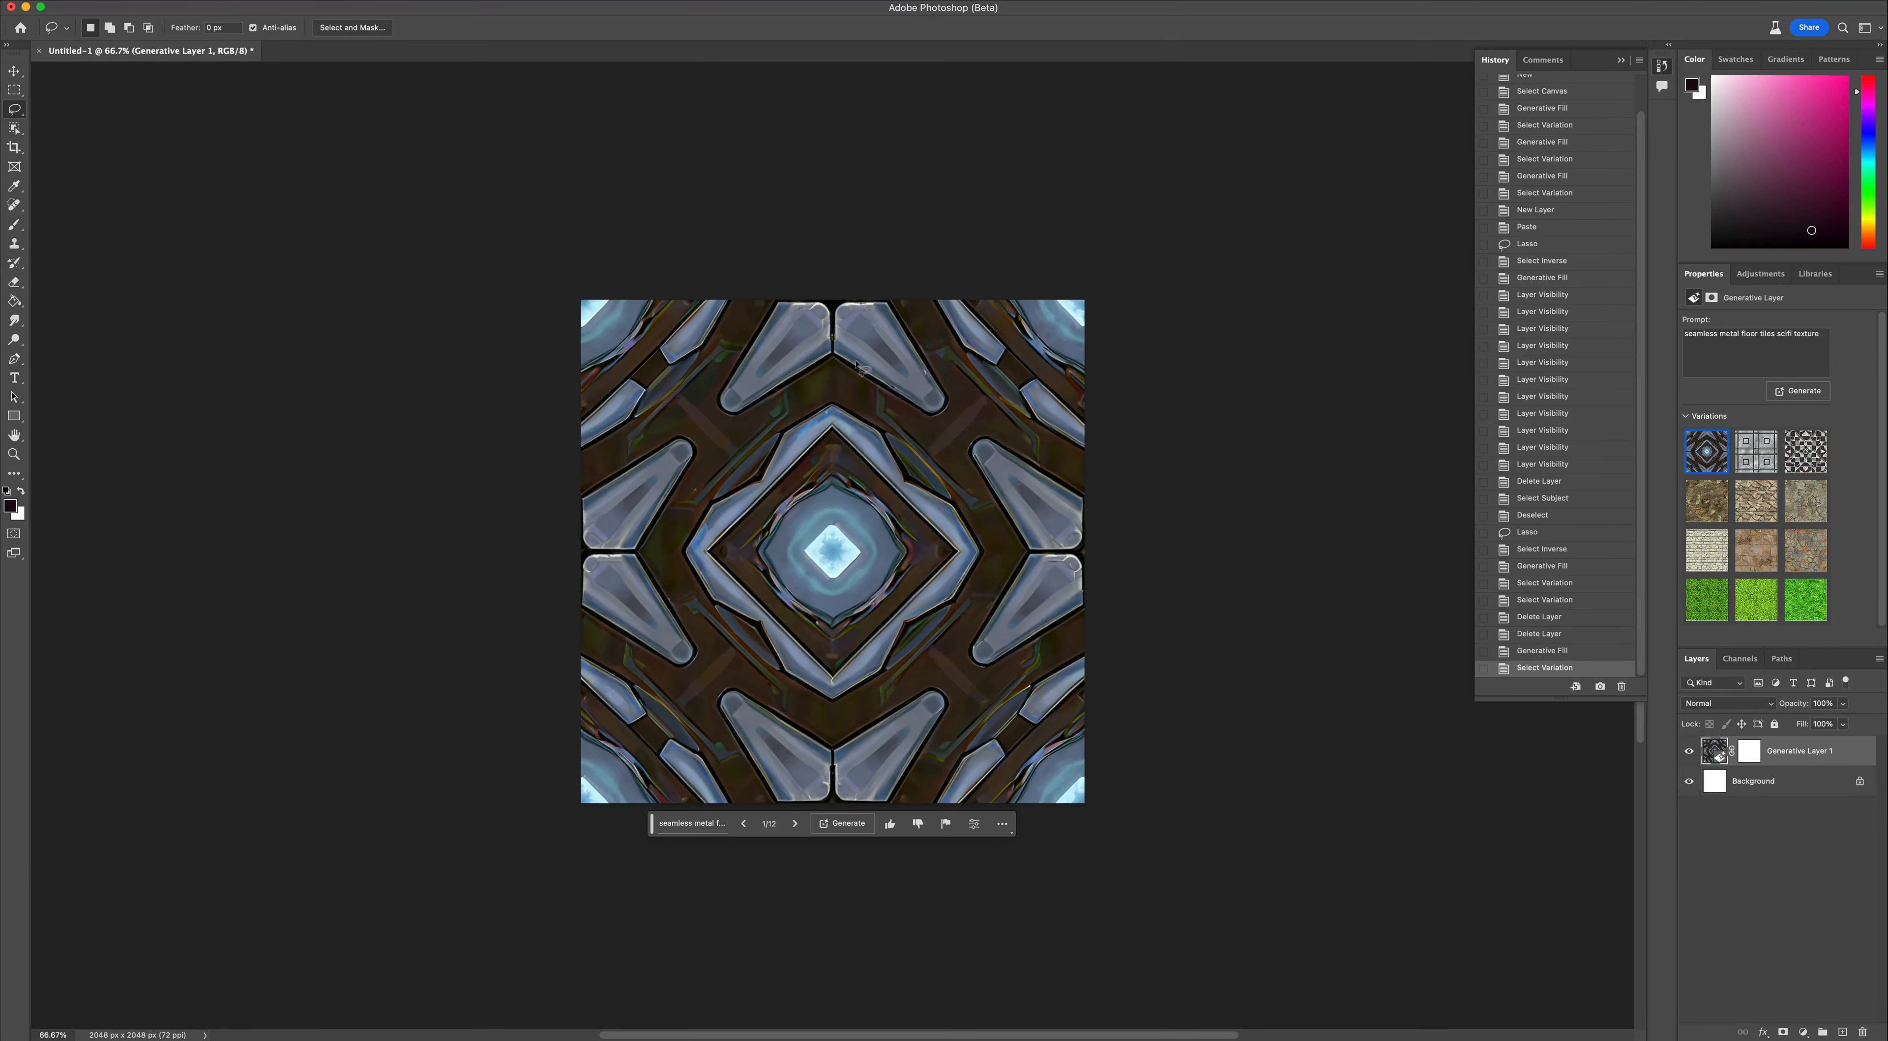
Export the sci-fi tile image as textureTest.png, switch to Maya and reload the image in the terrain's file texture
left_click(141, 1)
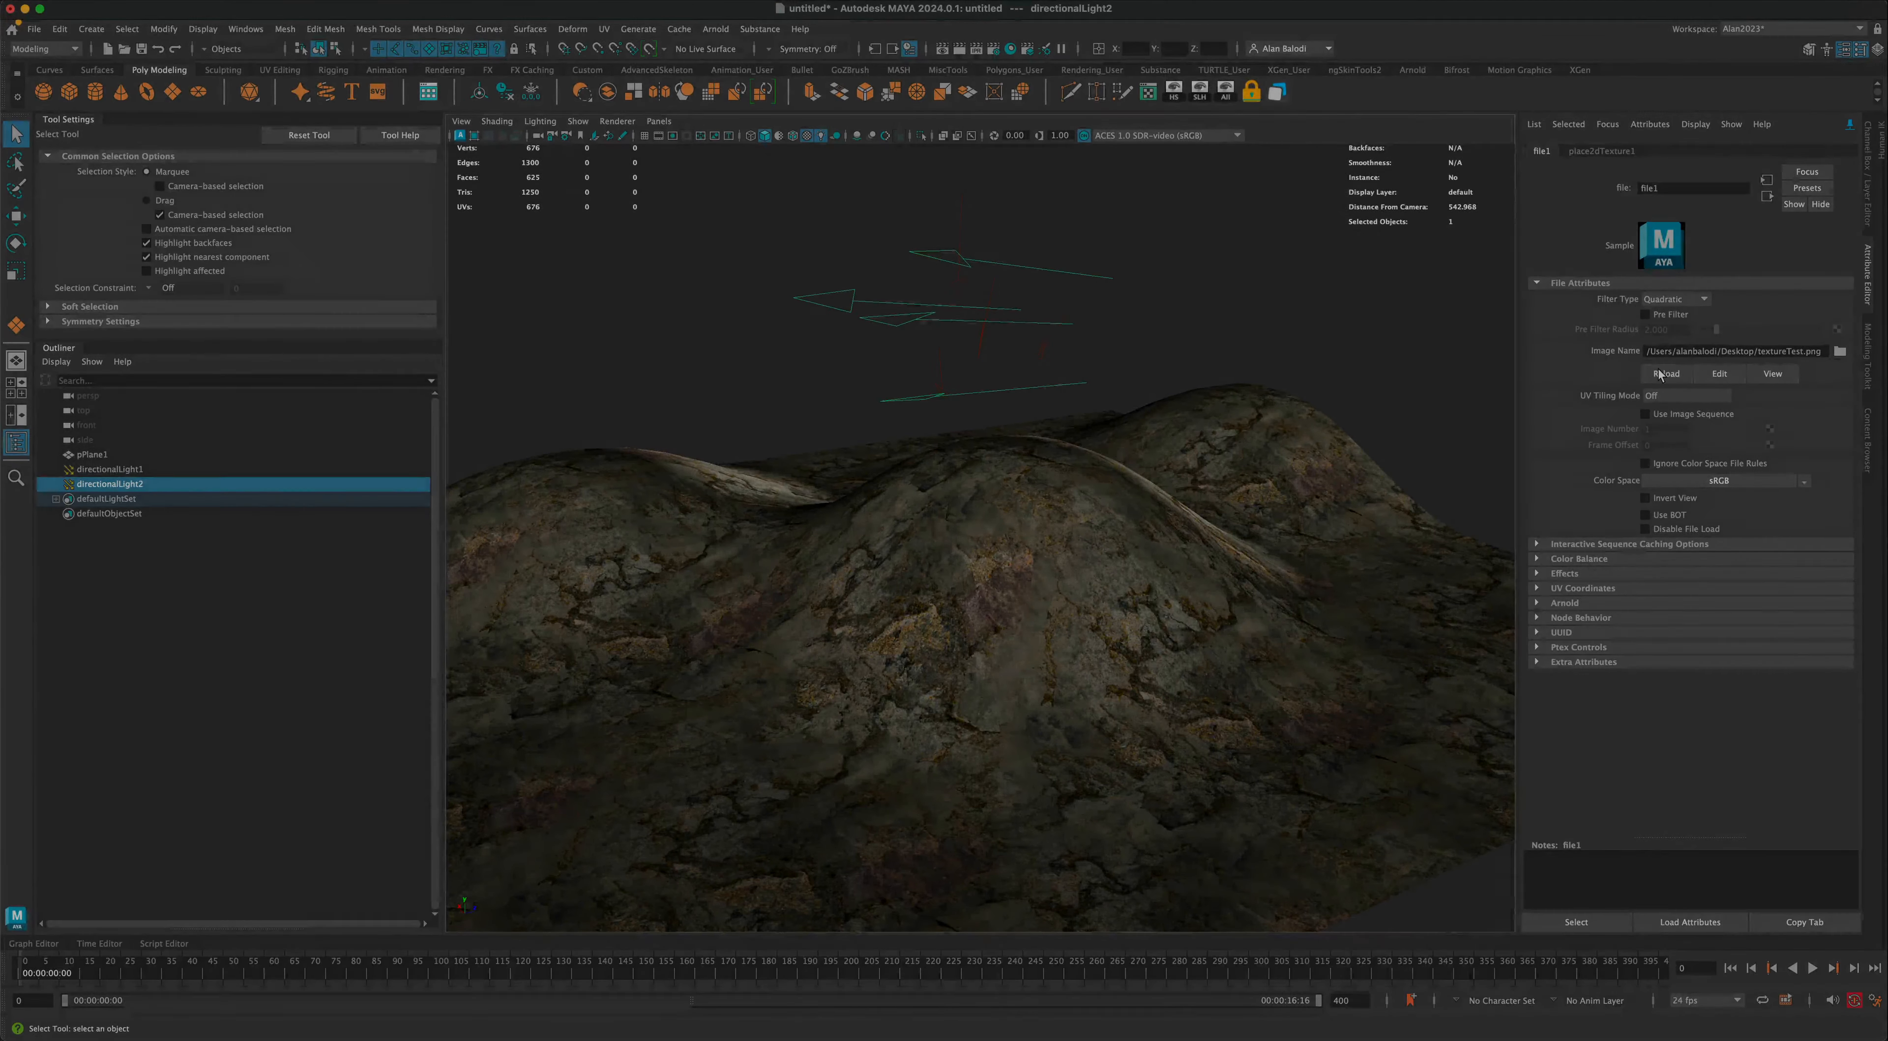
left_click(1661, 375)
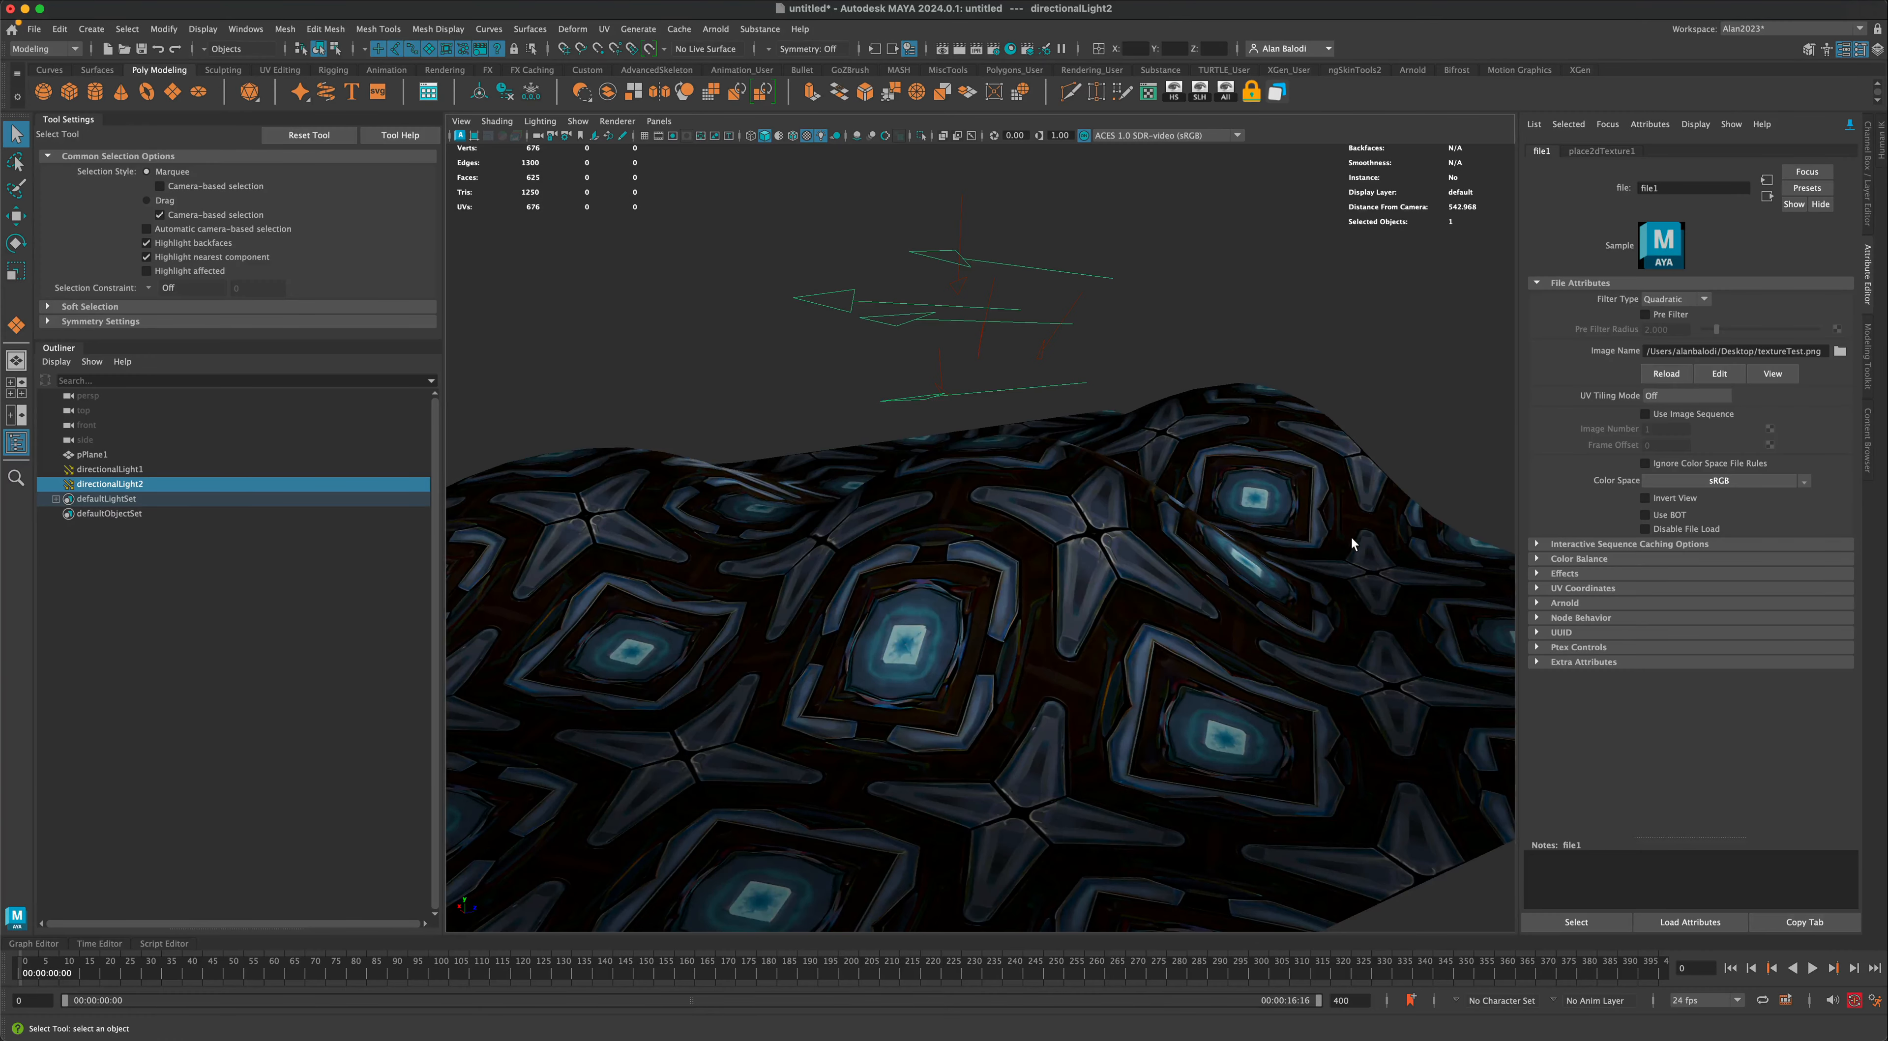
Set the Repeat UV of the sci-fi texture's 2D placement to 10 by 10 and inspect the tiling across the terrain
left_click(1602, 150)
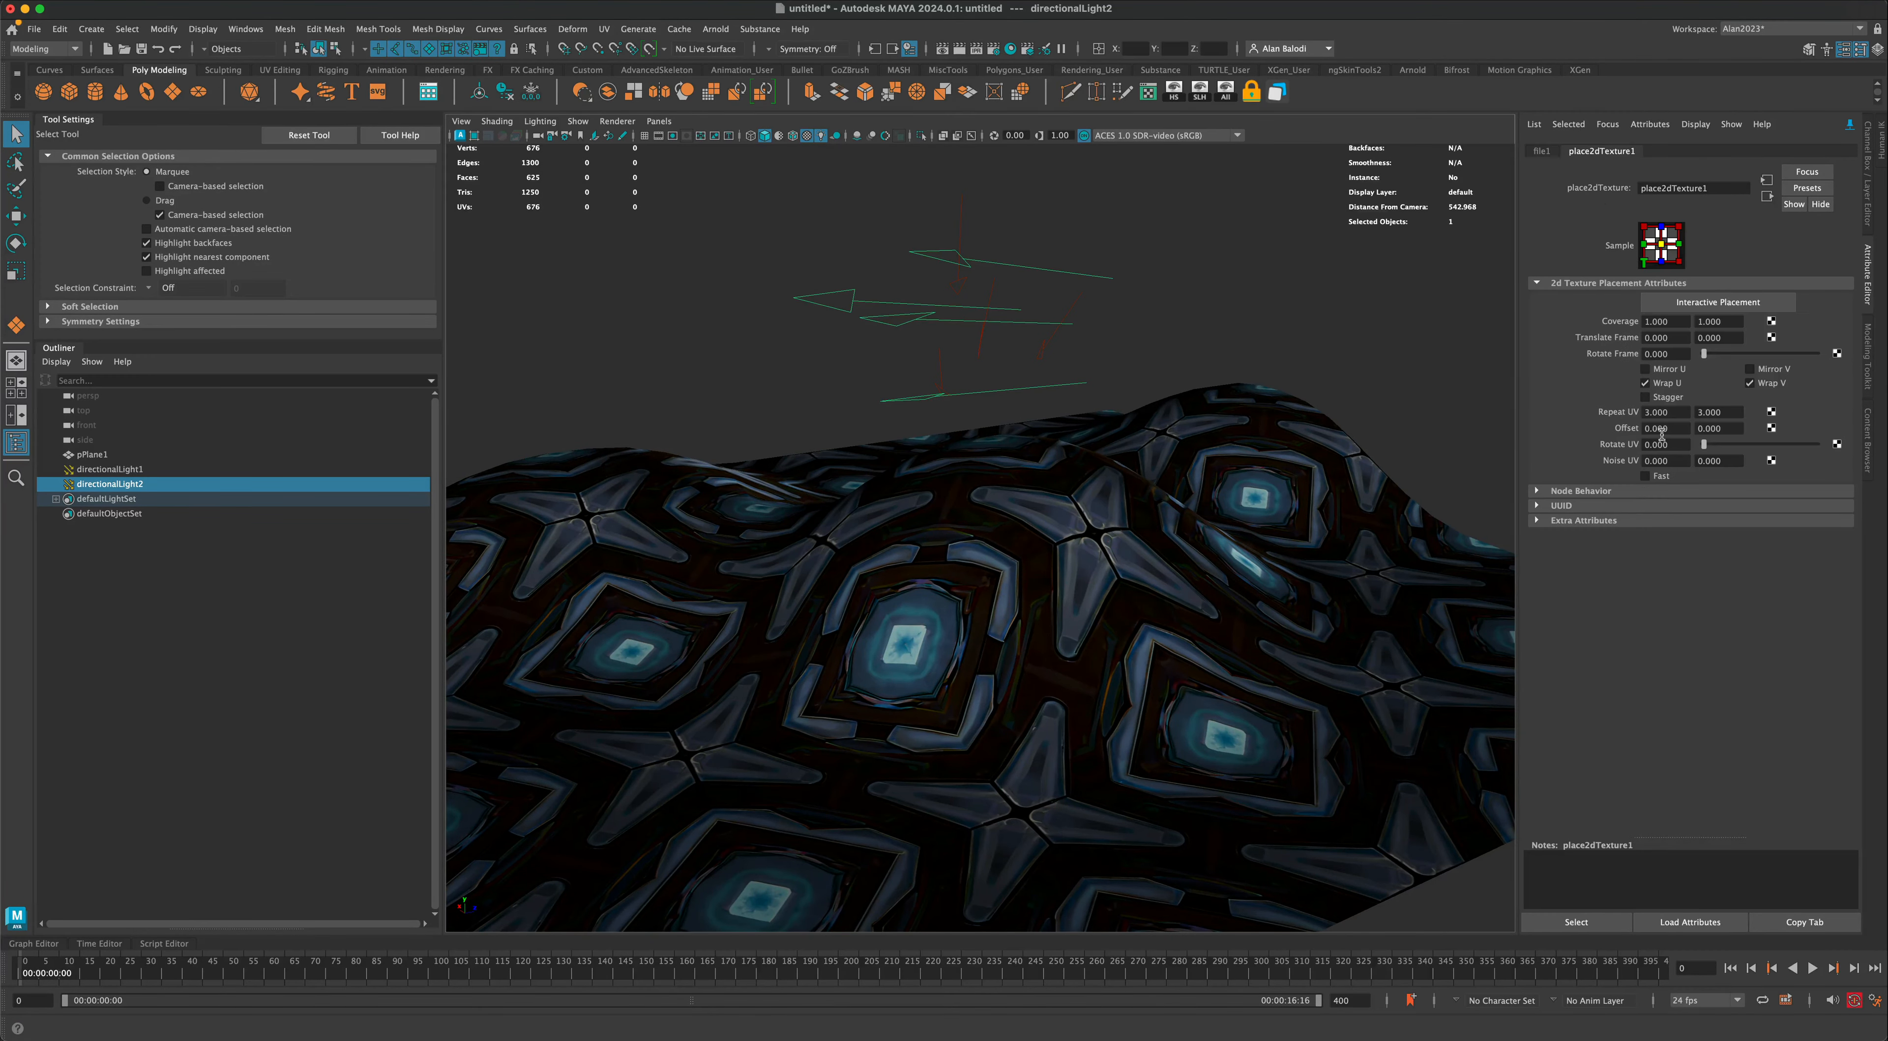
left_click_drag(1675, 414, 1621, 416)
type("10")
key("Return")
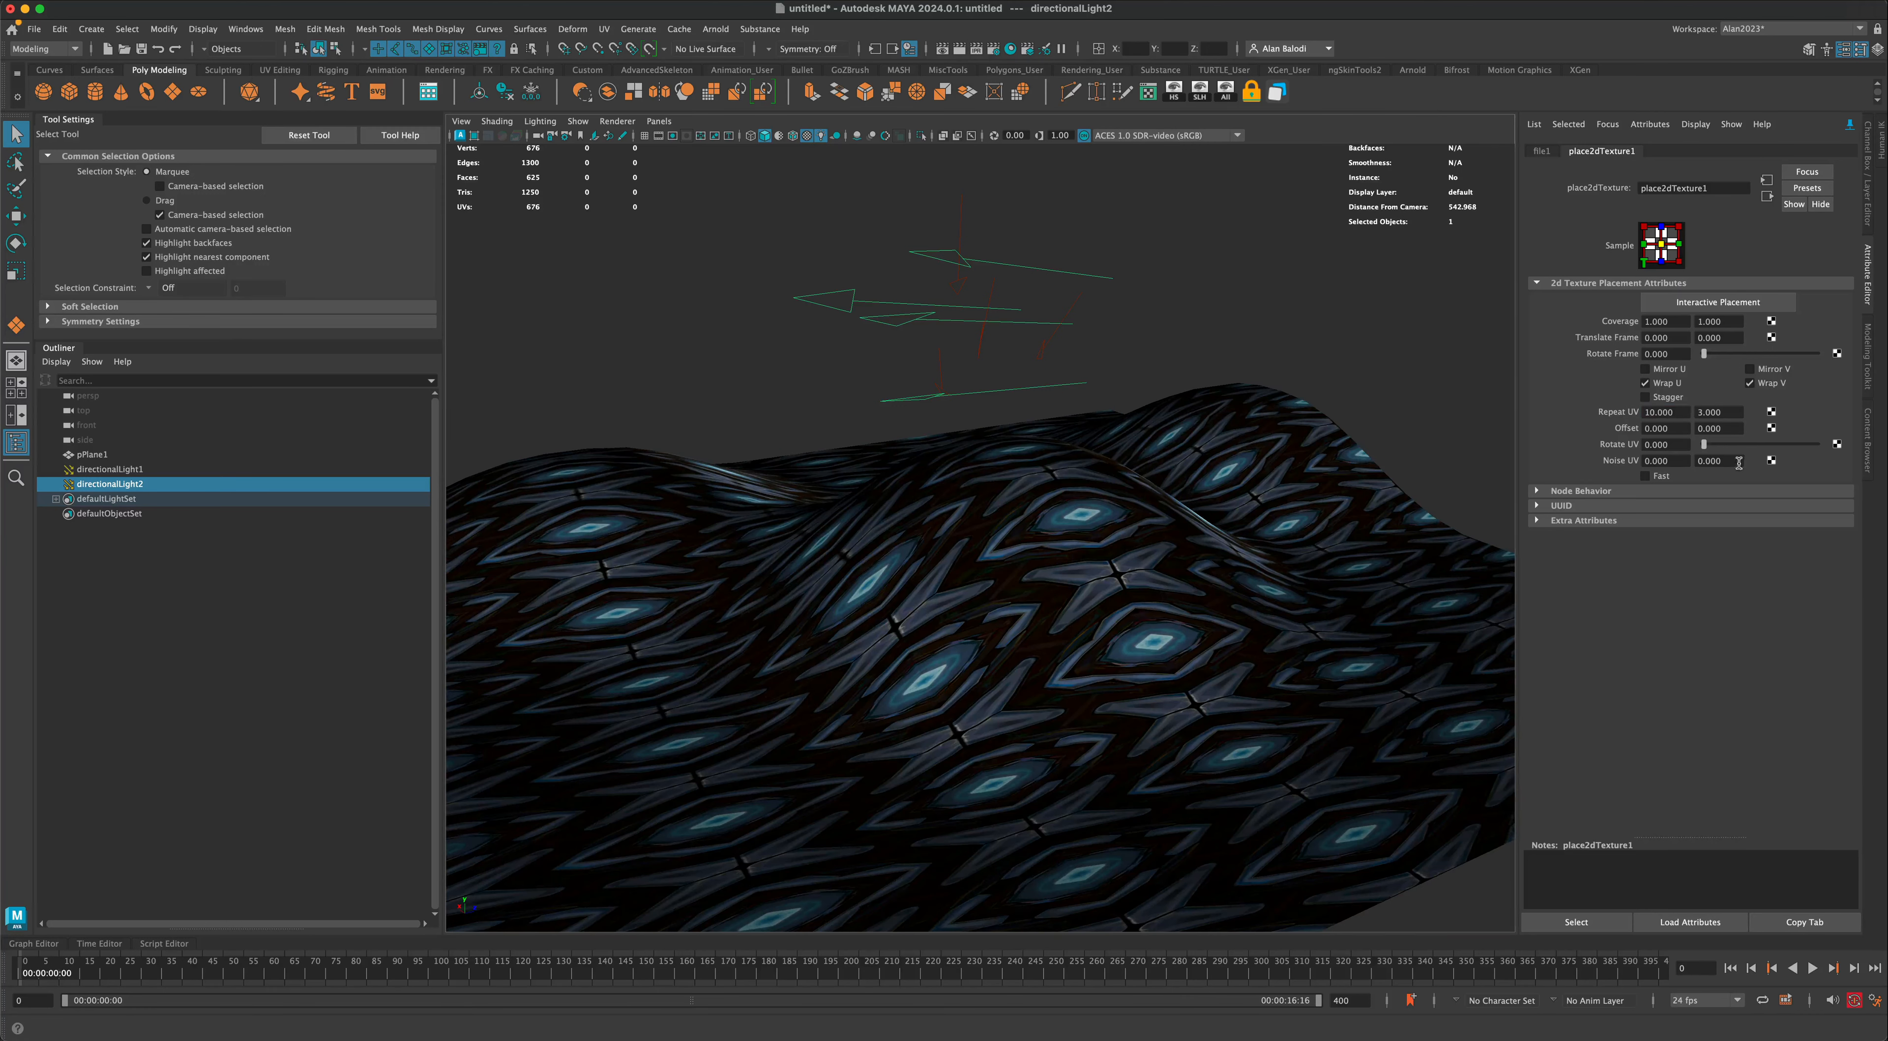
left_click_drag(1733, 412, 1688, 412)
type("10")
key("Return")
left_click_drag(1420, 485, 1334, 598, "alt")
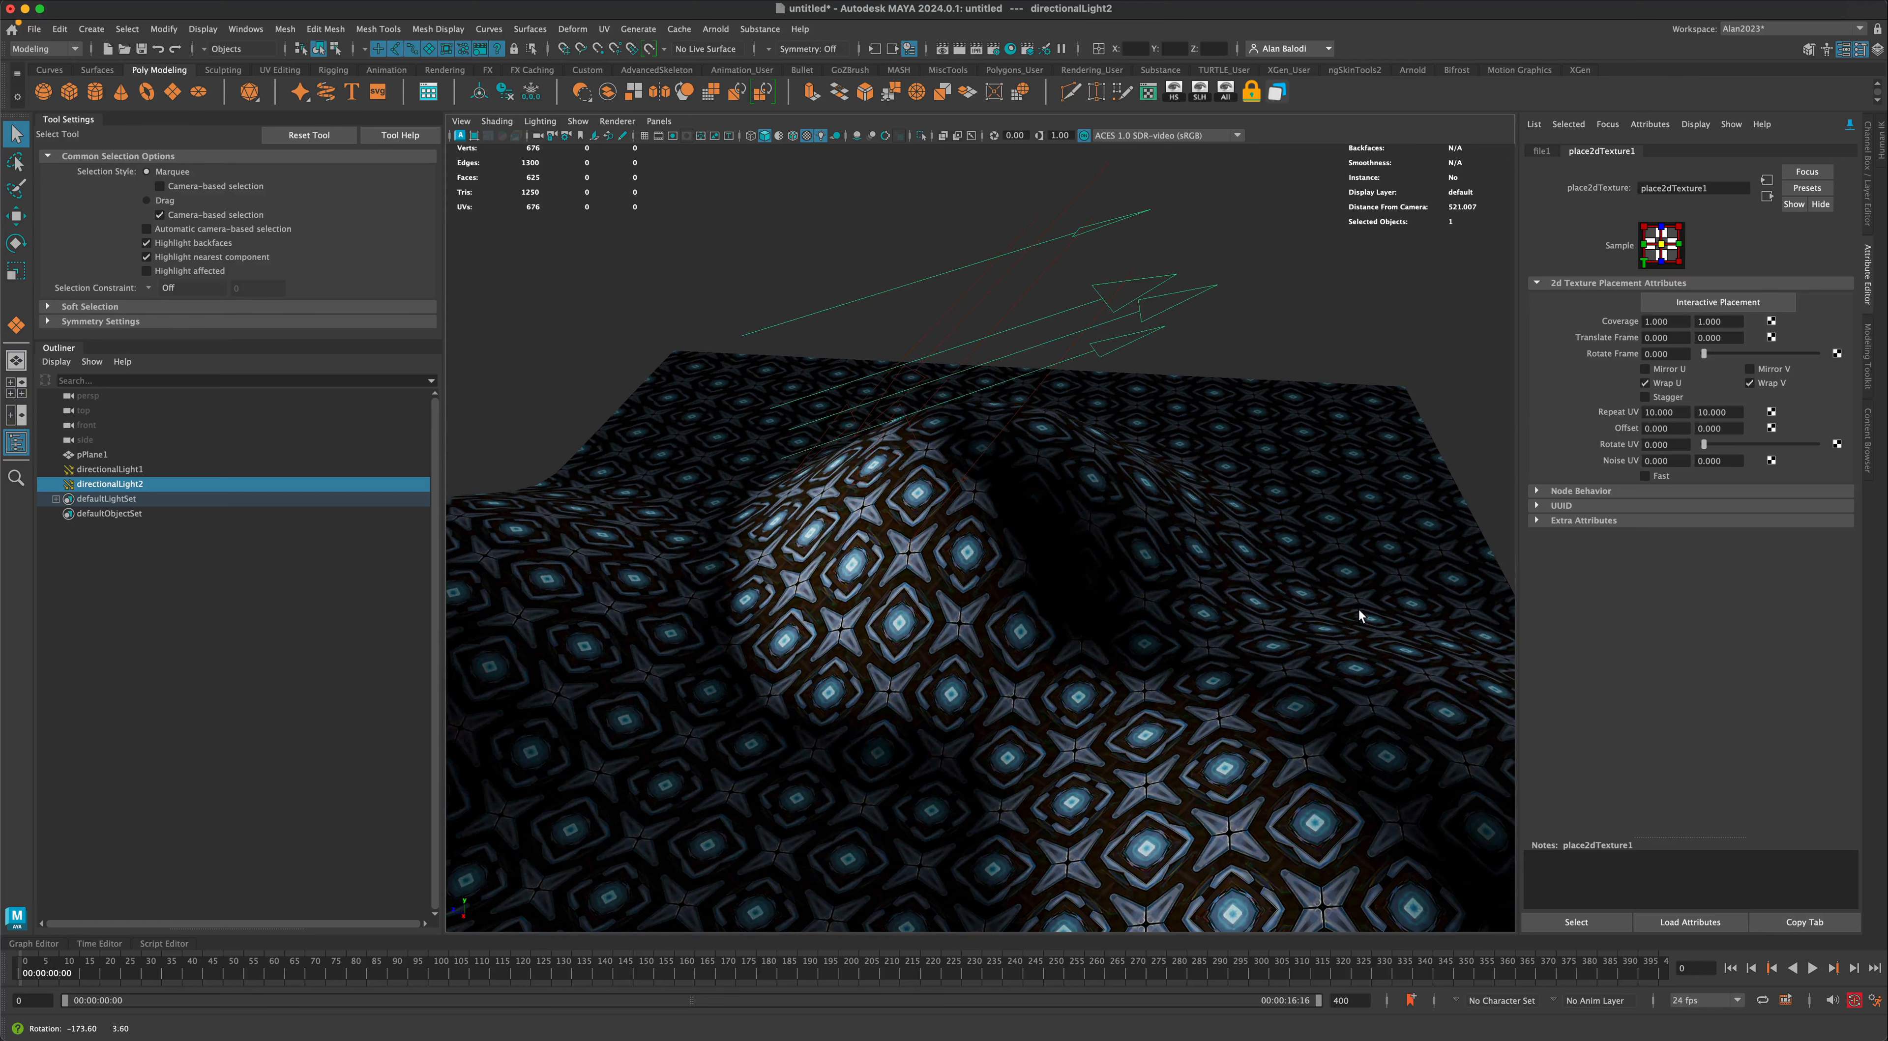
Compare the tiled terrain with and without the scene lights in the viewport, ending with the scene lights off
left_click(821, 139)
left_click(821, 139)
left_click(821, 139)
left_click(821, 139)
left_click(821, 140)
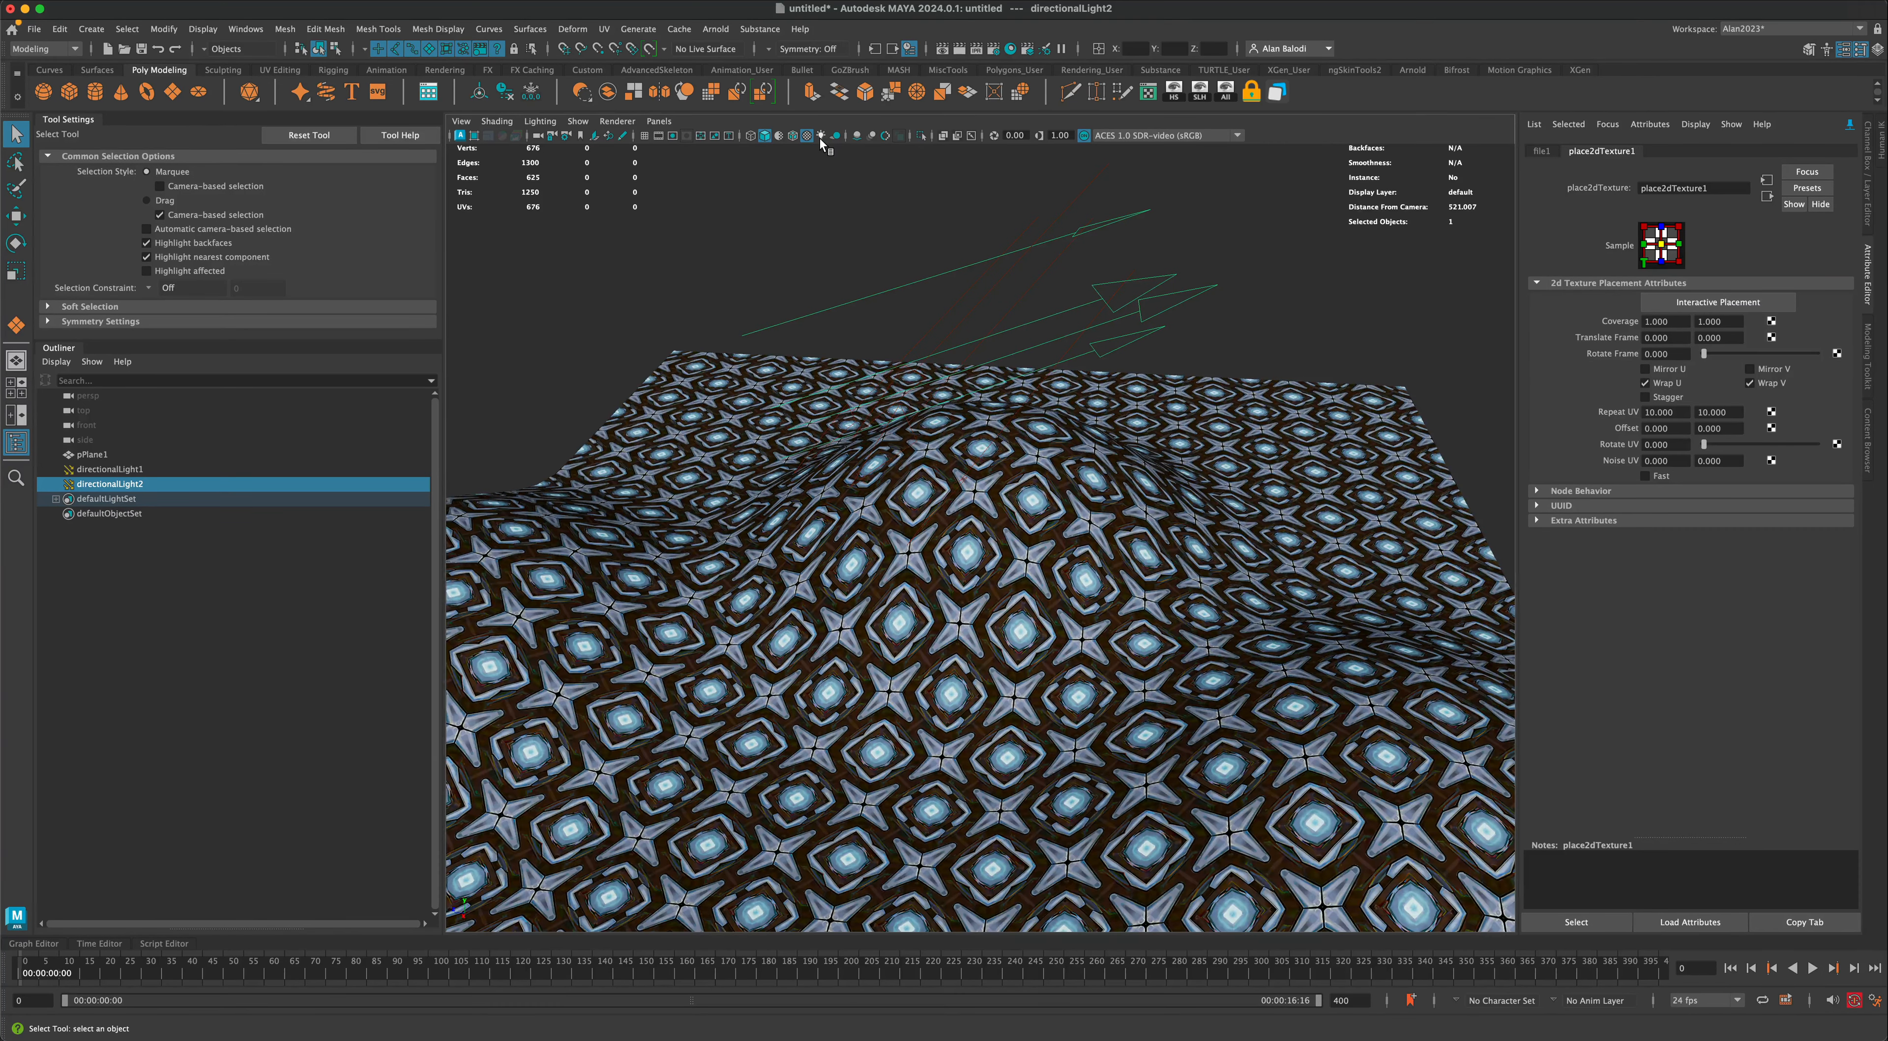